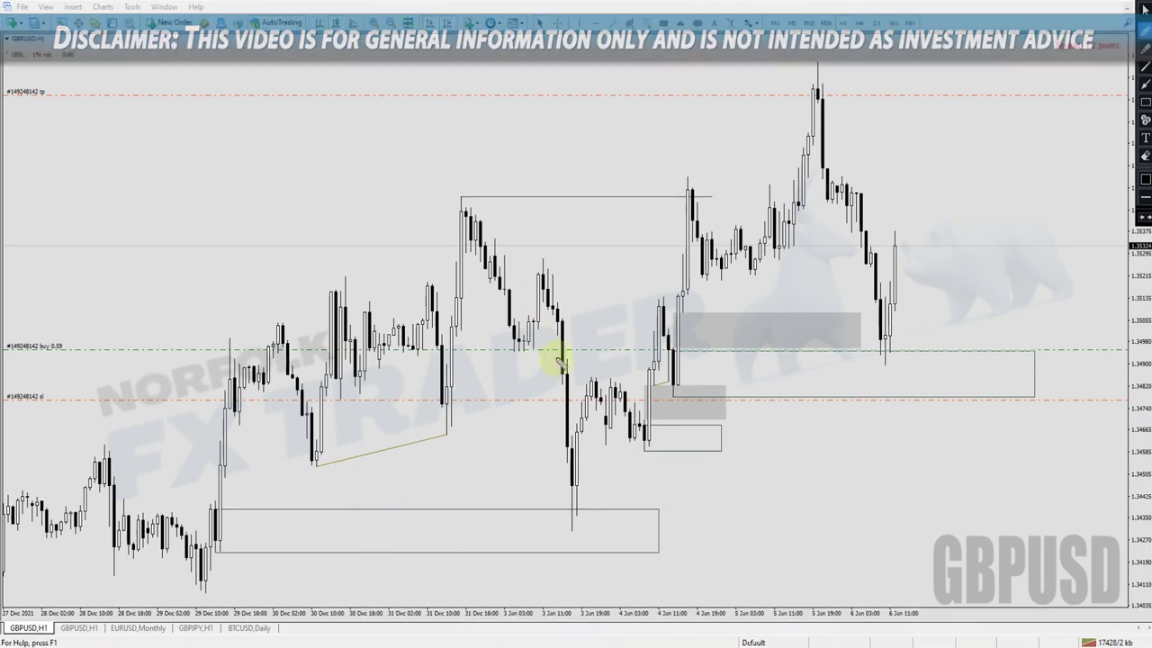
Step: Mark the swing high, the peak's drop and both grey zones with freehand strokes and red arrows, then erase them
{"action": "mouse_move", "coordinate": [333, 522]}
{"action": "left_mouse_down"}
{"action": "mouse_move", "coordinate": [380, 537]}
{"action": "mouse_move", "coordinate": [429, 527]}
{"action": "left_mouse_up"}
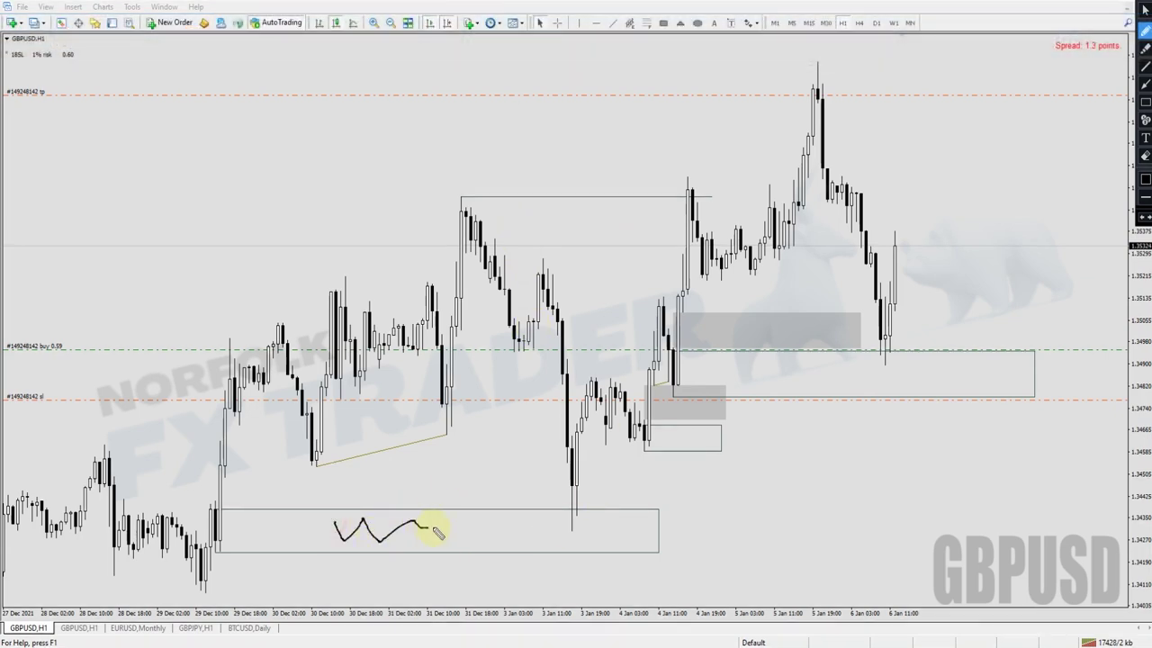
{"action": "left_click_drag", "start_coordinate": [441, 203], "coordinate": [472, 198]}
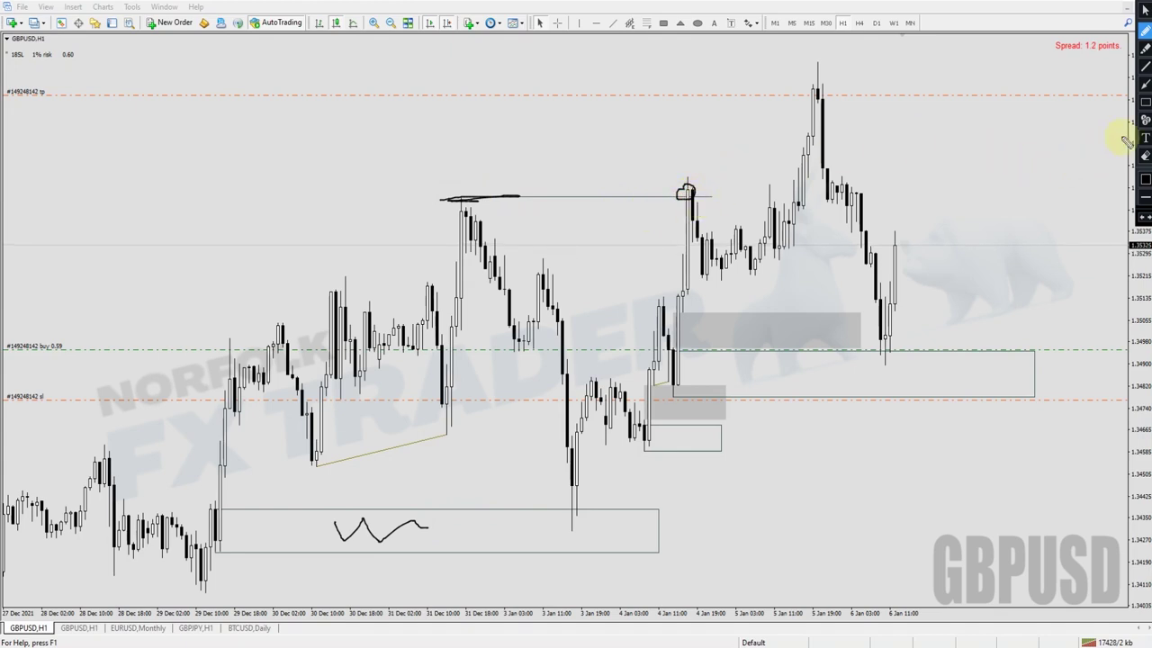
{"action": "left_click", "coordinate": [1145, 85]}
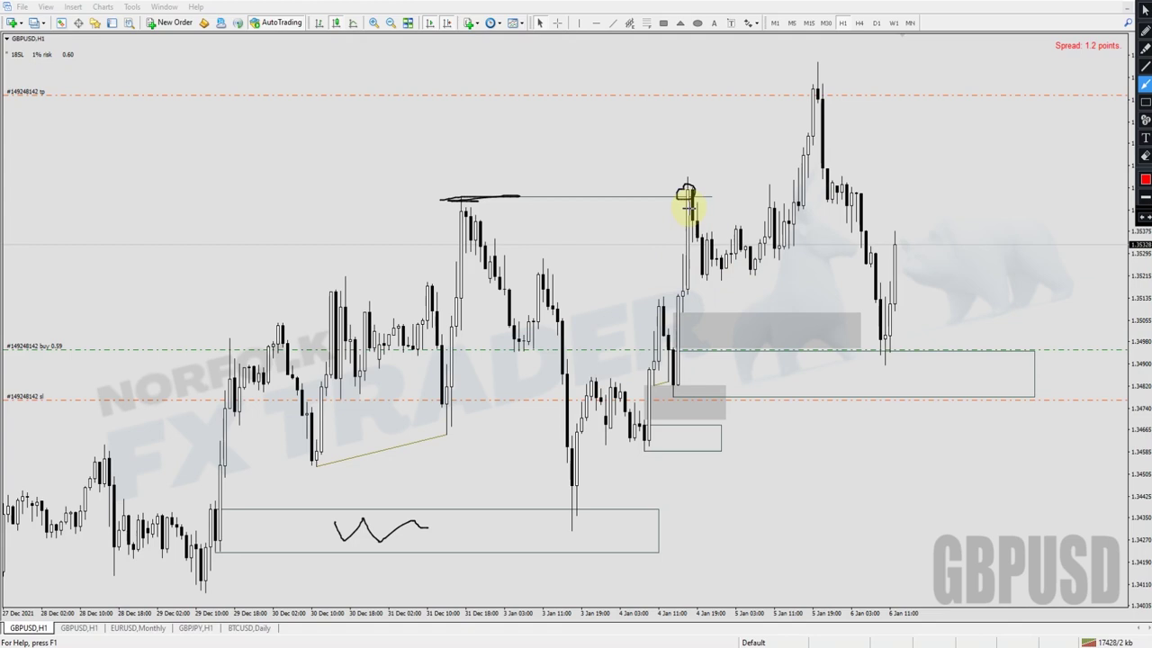
{"action": "left_click_drag", "start_coordinate": [508, 152], "coordinate": [473, 193]}
{"action": "left_click_drag", "start_coordinate": [804, 77], "coordinate": [878, 297]}
{"action": "mouse_move", "coordinate": [692, 378]}
{"action": "left_mouse_down"}
{"action": "mouse_move", "coordinate": [707, 368]}
{"action": "mouse_move", "coordinate": [811, 380]}
{"action": "left_mouse_up"}
{"action": "mouse_move", "coordinate": [686, 319]}
{"action": "left_mouse_down"}
{"action": "mouse_move", "coordinate": [700, 342]}
{"action": "mouse_move", "coordinate": [789, 320]}
{"action": "left_mouse_up"}
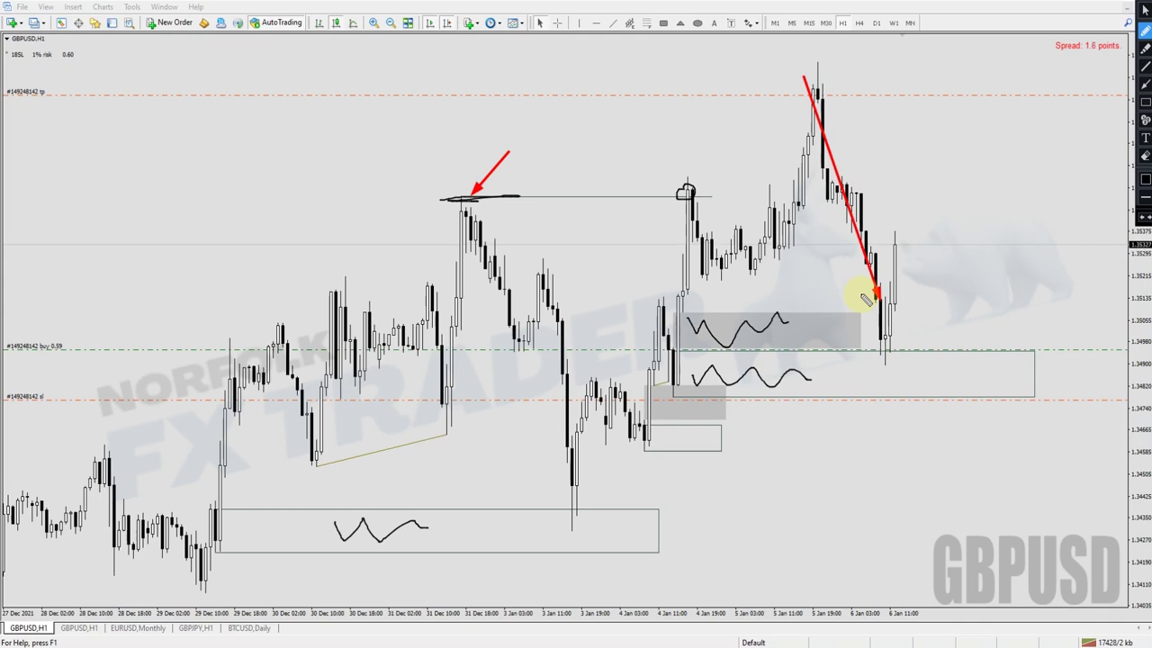
{"action": "left_click", "coordinate": [1144, 156]}
{"action": "left_click", "coordinate": [1145, 155]}
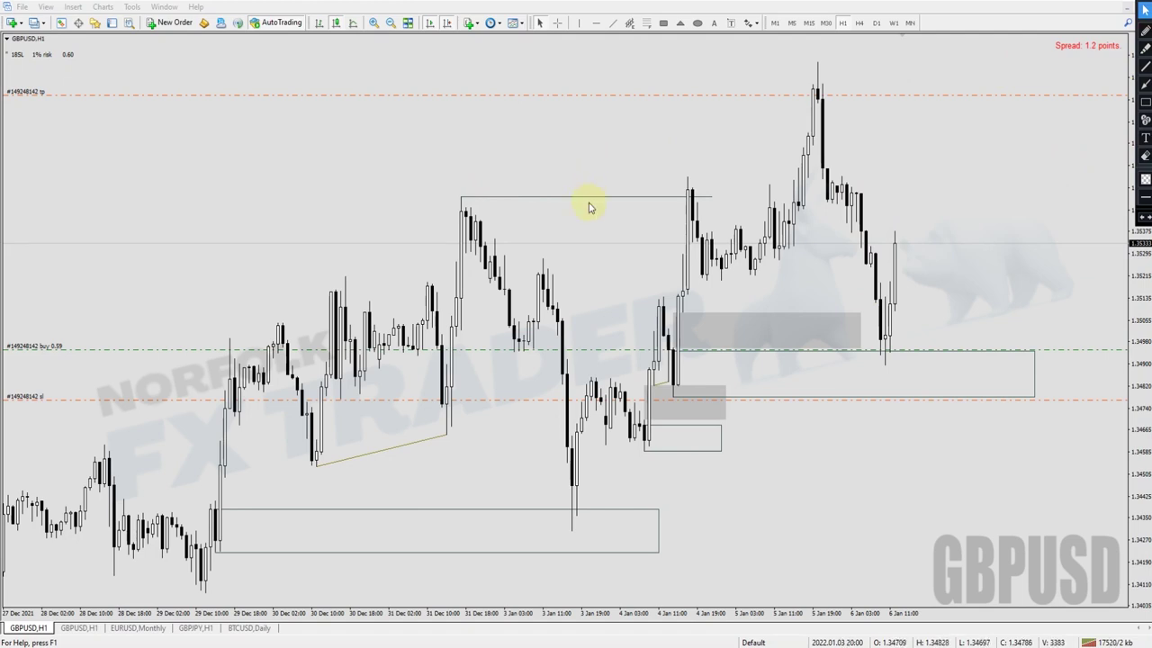
Step: Bring up the course site, open the Join The Private Community lesson and scroll its lesson list
{"action": "key", "text": "alt+Tab"}
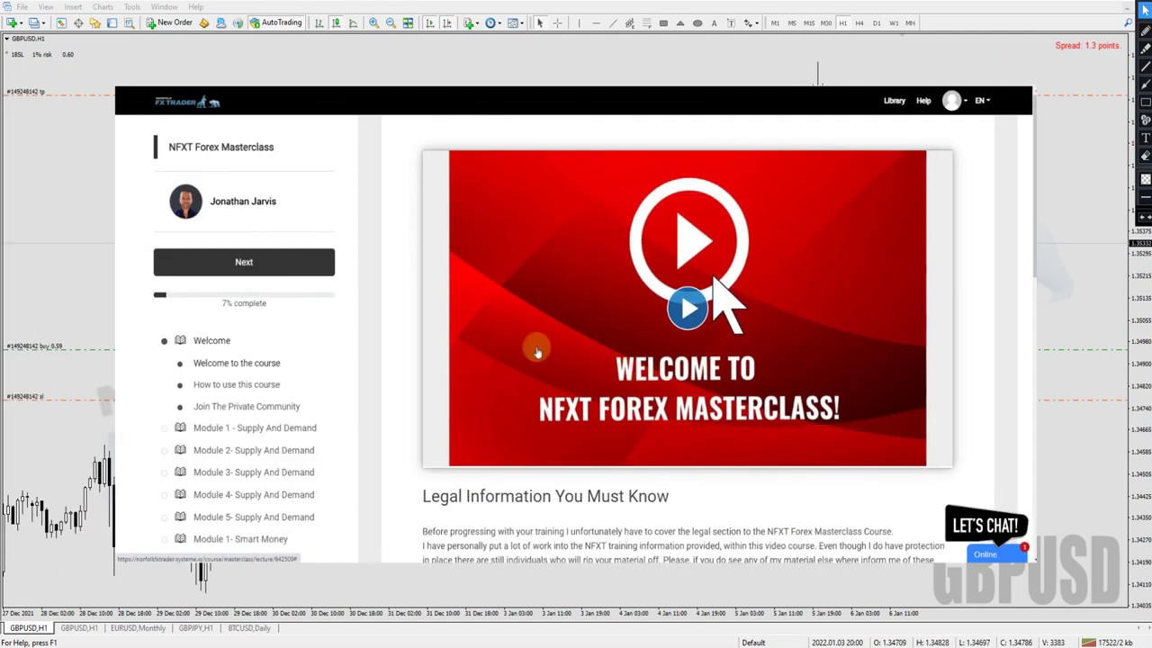
{"action": "left_click", "coordinate": [238, 407]}
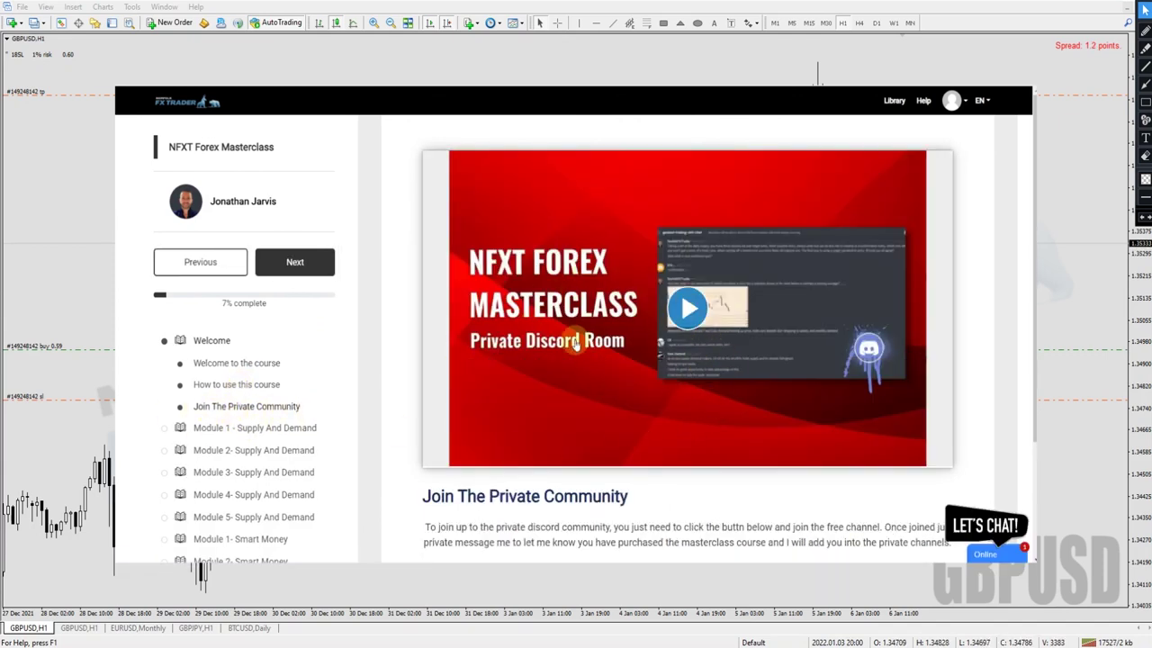
{"action": "scroll", "coordinate": [288, 414], "scroll_direction": "down", "scroll_amount": 3}
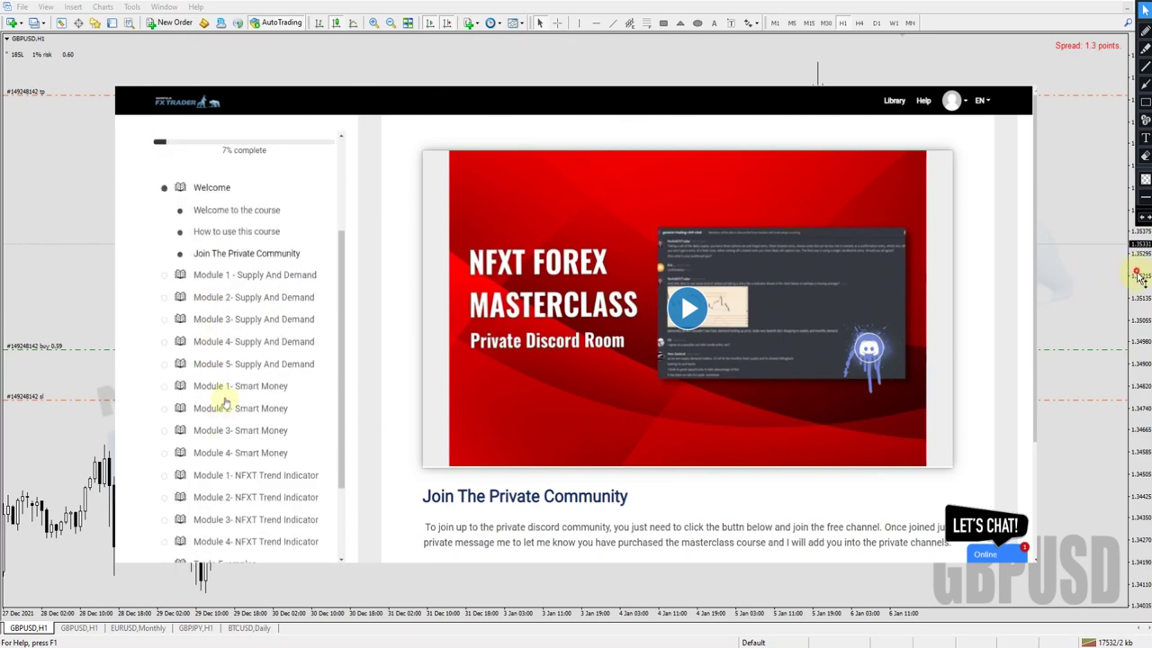
{"action": "scroll", "coordinate": [225, 404], "scroll_direction": "down", "scroll_amount": 1}
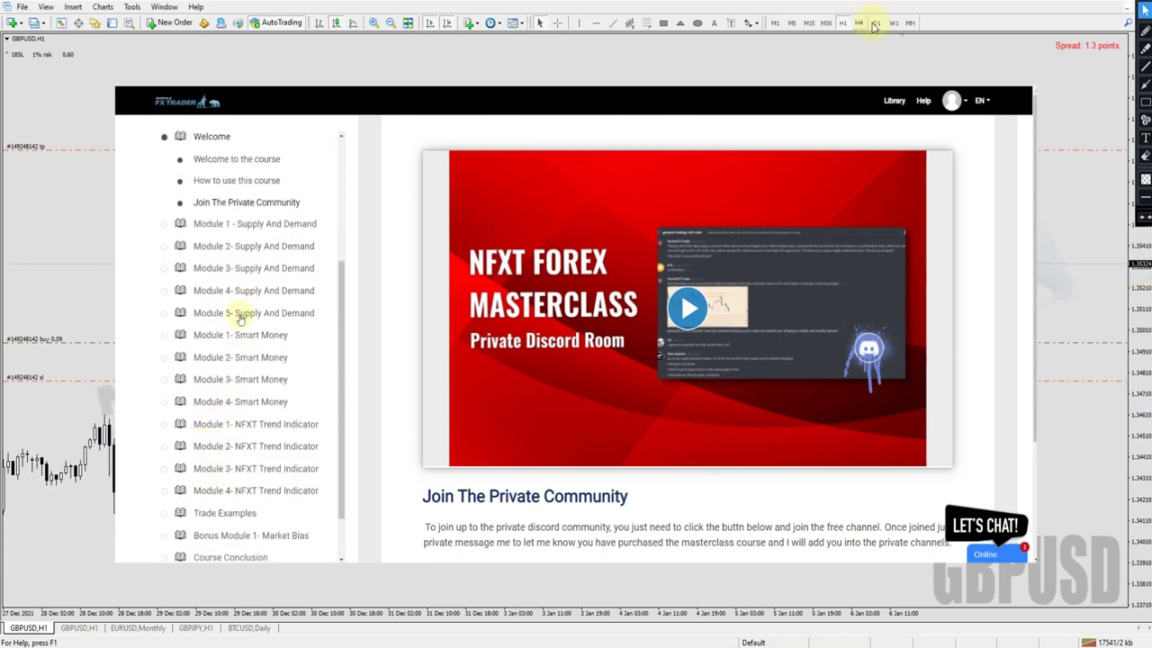
{"action": "scroll", "coordinate": [232, 530], "scroll_direction": "down", "scroll_amount": 1}
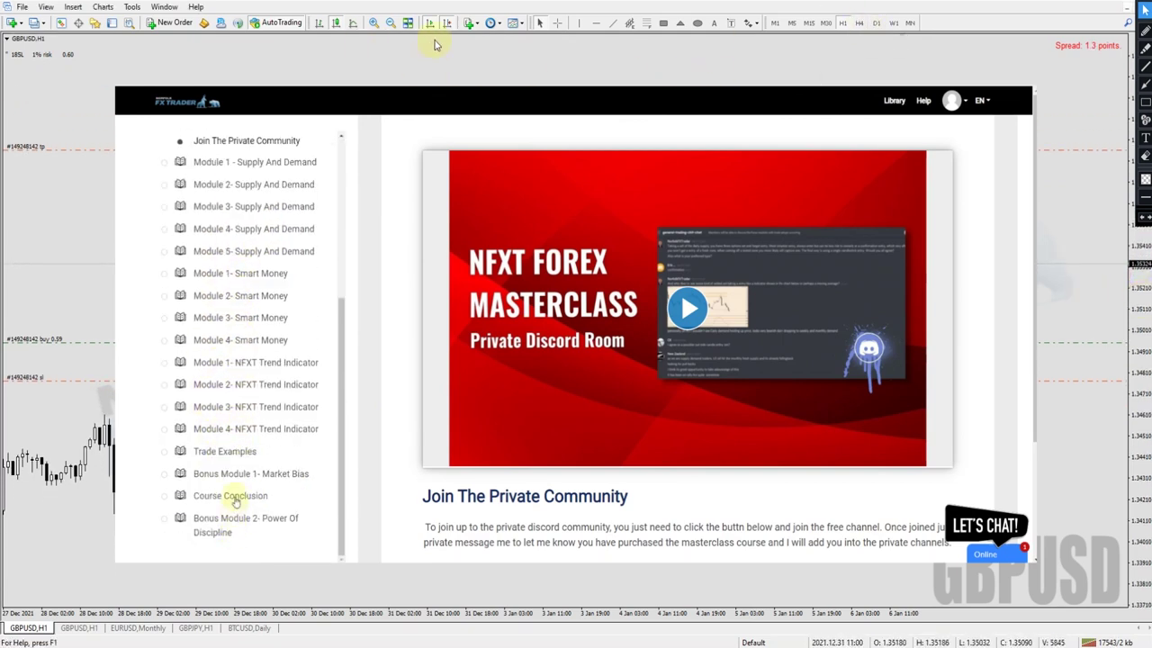
{"action": "scroll", "coordinate": [241, 315], "scroll_direction": "up", "scroll_amount": 5}
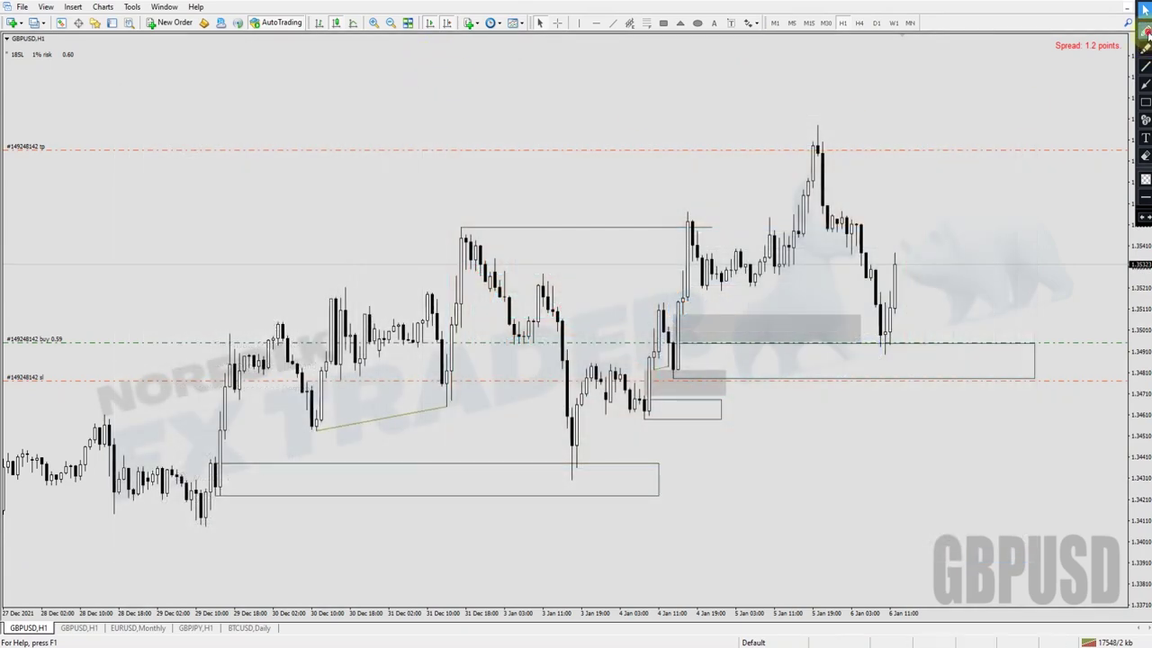
{"action": "left_click", "coordinate": [1145, 30]}
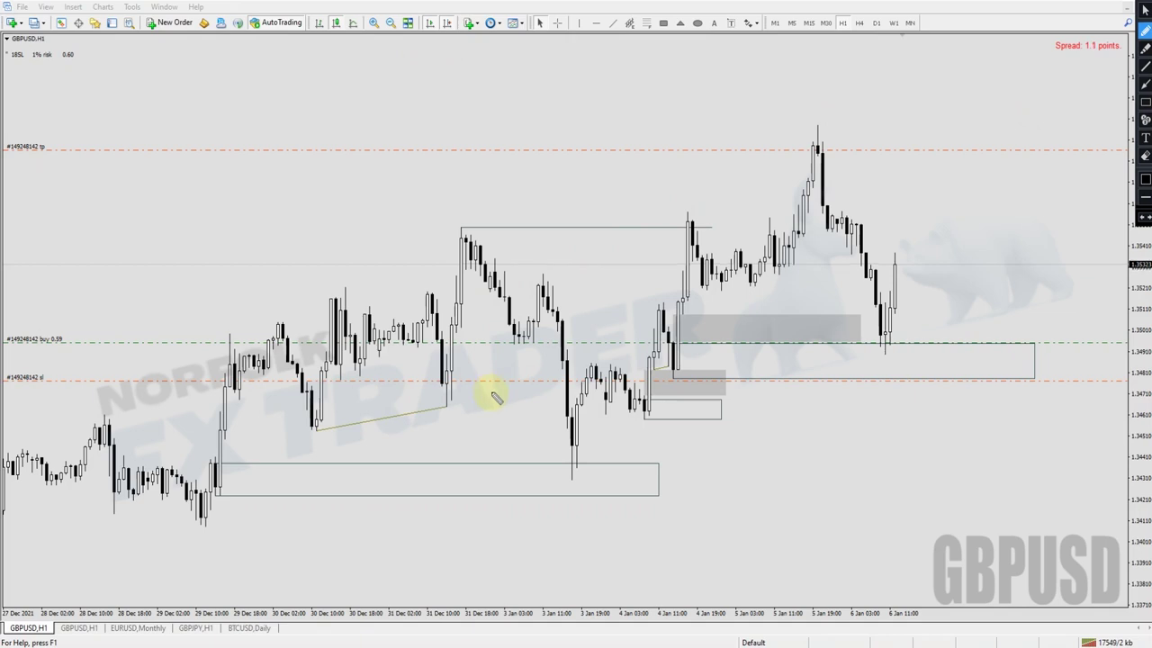
Step: Return to normal selection and switch the GBPUSD chart to the D1 timeframe
{"action": "left_click", "coordinate": [1144, 9]}
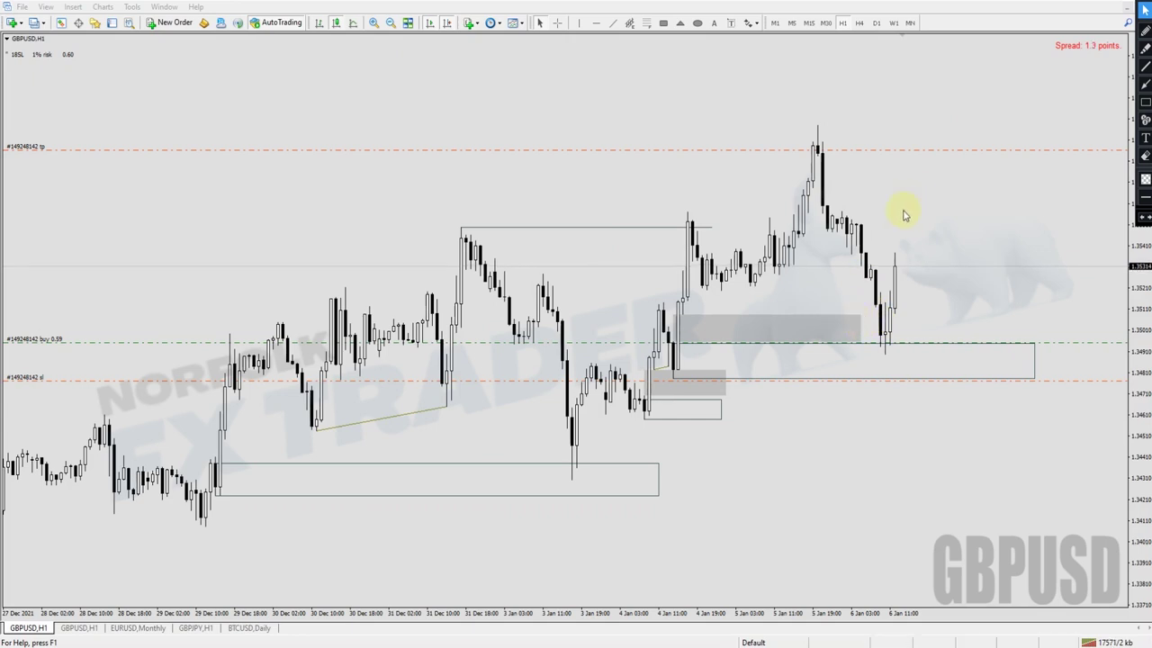
{"action": "left_click", "coordinate": [874, 24]}
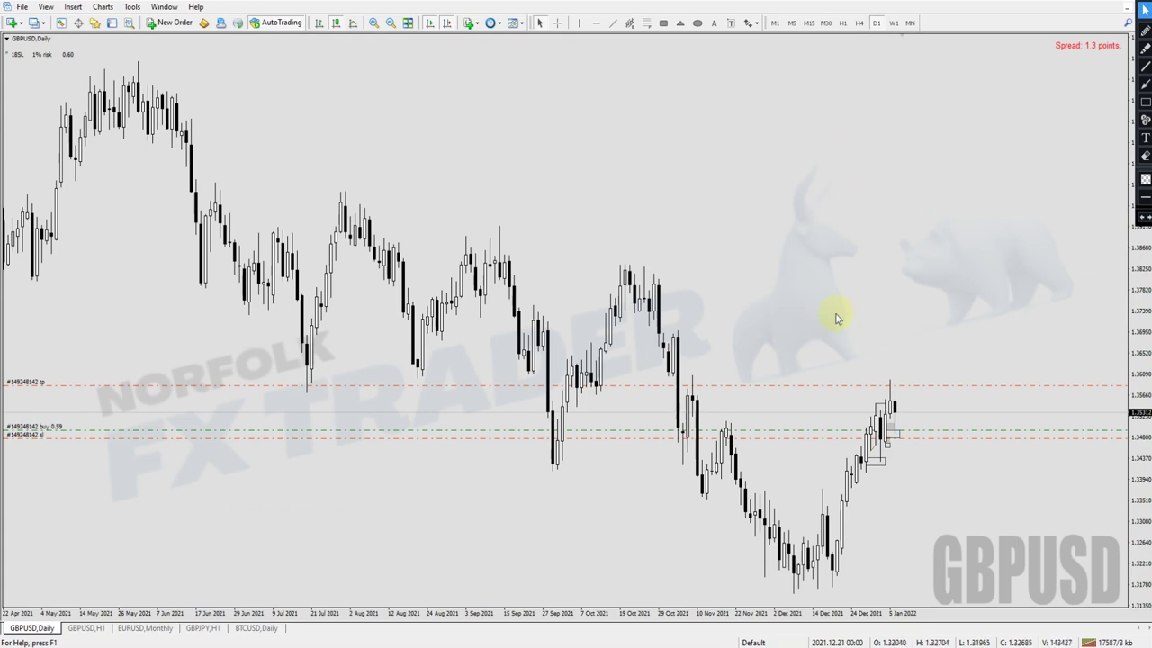
Step: Zoom in twice and draw four red arrows at the late-December candles and the lower zone box
{"action": "left_click", "coordinate": [382, 29]}
{"action": "left_click", "coordinate": [382, 29]}
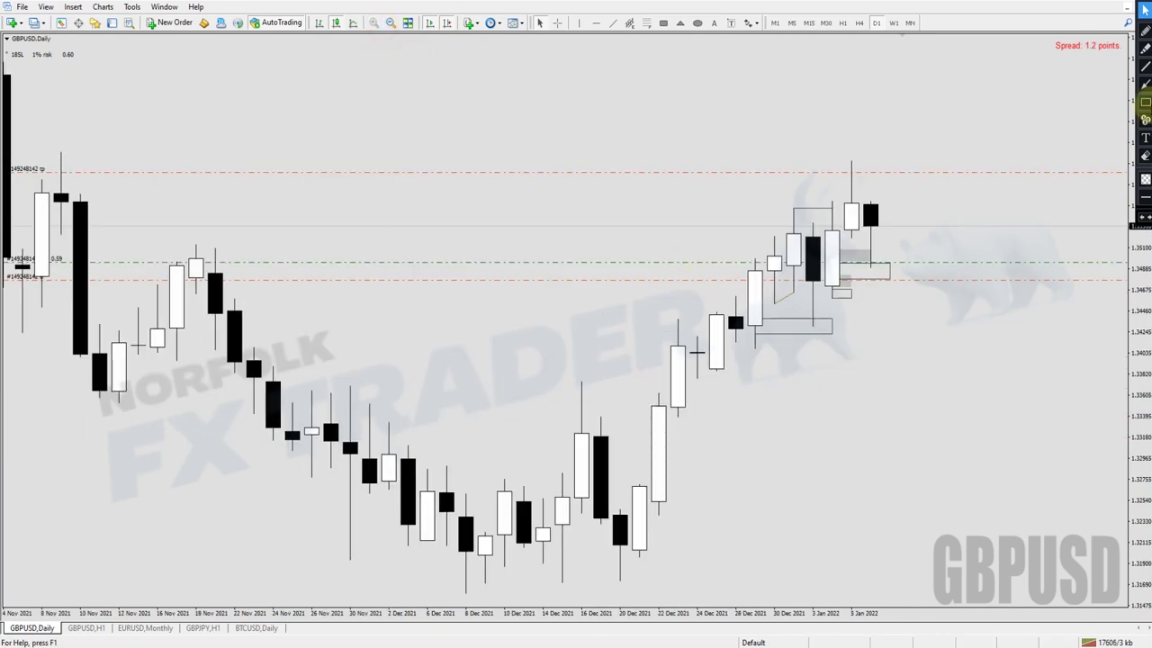
{"action": "left_click", "coordinate": [1145, 83]}
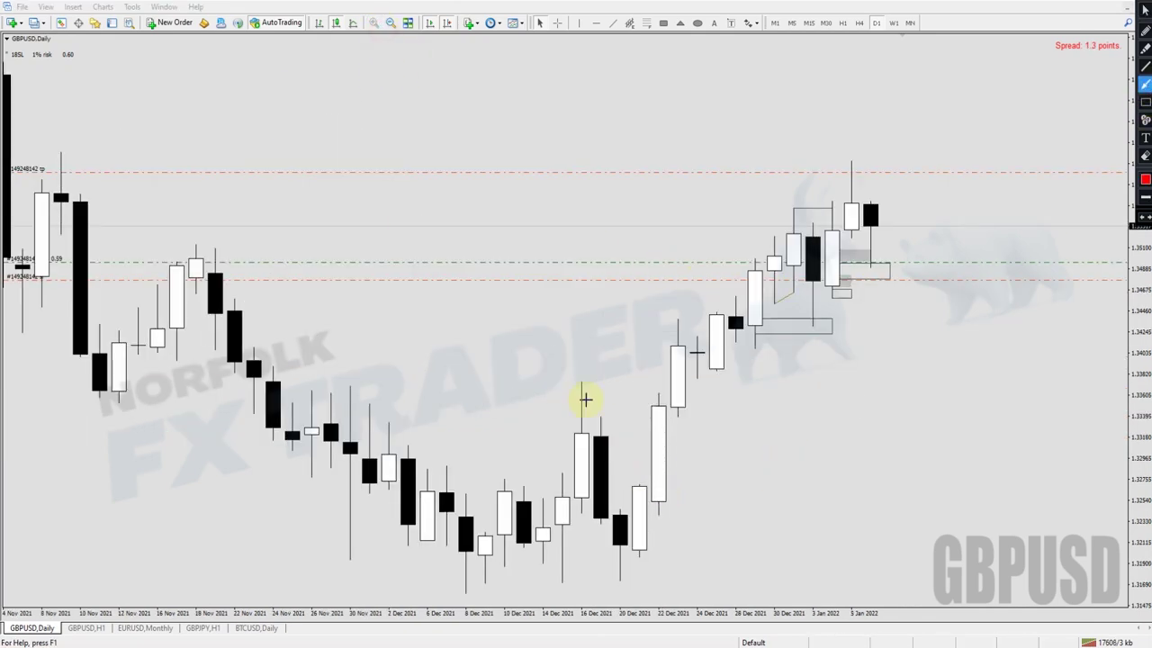
{"action": "left_click_drag", "start_coordinate": [572, 381], "coordinate": [692, 382]}
{"action": "left_click_drag", "start_coordinate": [715, 443], "coordinate": [702, 387]}
{"action": "left_click_drag", "start_coordinate": [750, 415], "coordinate": [745, 349]}
{"action": "left_click_drag", "start_coordinate": [832, 363], "coordinate": [822, 331]}
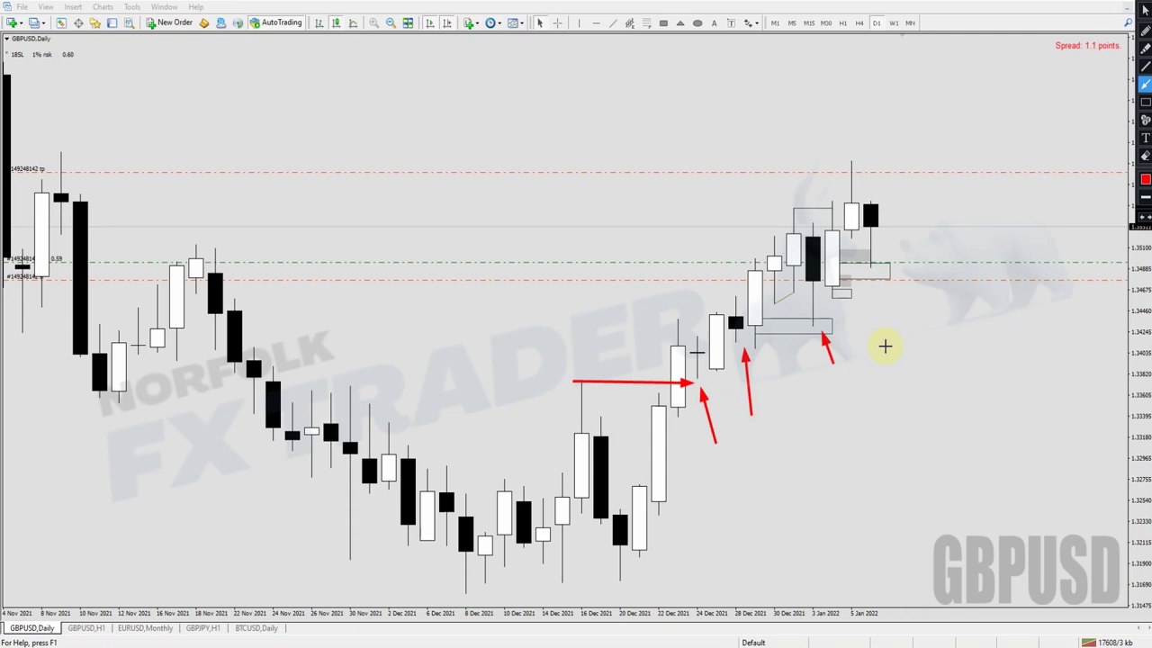
Step: Sketch freehand lines and a circle around the recent candles, then erase all annotations
{"action": "left_click", "coordinate": [1145, 30]}
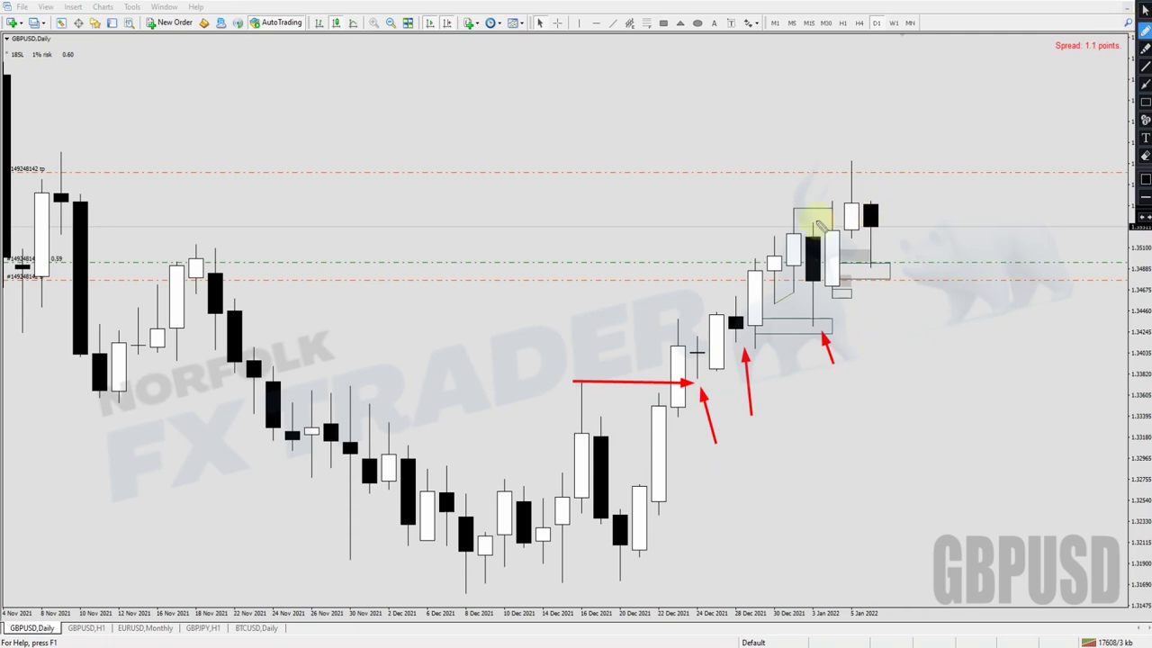
{"action": "mouse_move", "coordinate": [680, 398]}
{"action": "left_mouse_down"}
{"action": "mouse_move", "coordinate": [675, 368]}
{"action": "mouse_move", "coordinate": [703, 366]}
{"action": "mouse_move", "coordinate": [701, 303]}
{"action": "mouse_move", "coordinate": [681, 314]}
{"action": "mouse_move", "coordinate": [750, 326]}
{"action": "mouse_move", "coordinate": [766, 257]}
{"action": "left_mouse_up"}
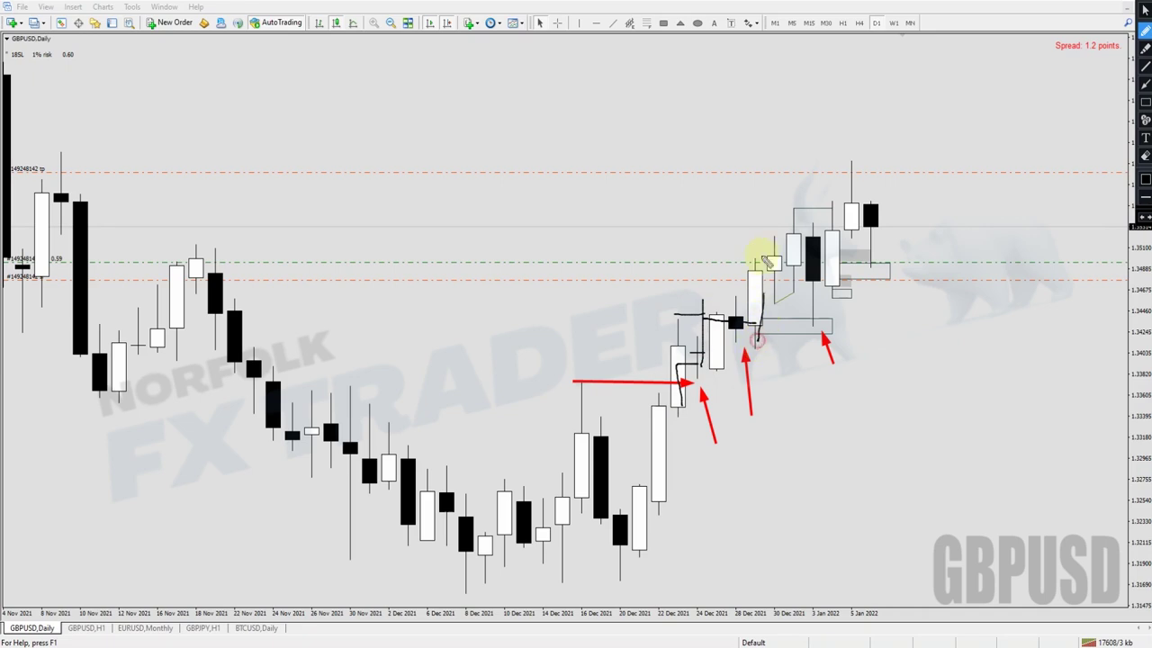
{"action": "left_click_drag", "start_coordinate": [732, 295], "coordinate": [751, 292]}
{"action": "mouse_move", "coordinate": [779, 255]}
{"action": "left_mouse_down"}
{"action": "mouse_move", "coordinate": [823, 305]}
{"action": "mouse_move", "coordinate": [845, 176]}
{"action": "left_mouse_up"}
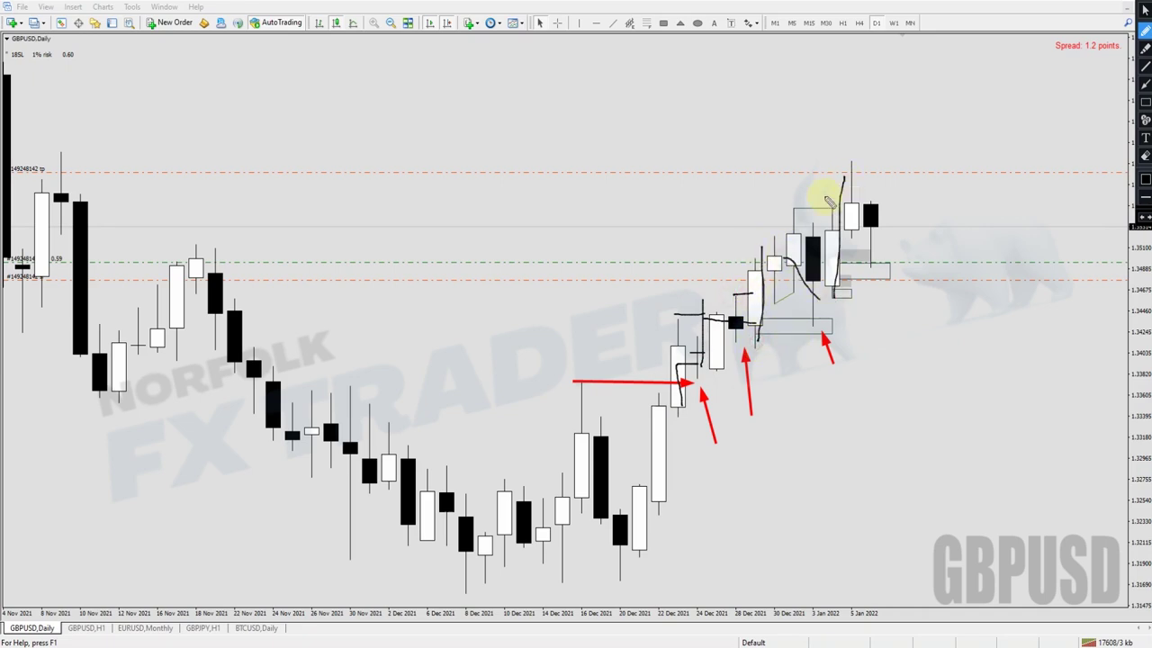
{"action": "left_click_drag", "start_coordinate": [779, 202], "coordinate": [841, 205]}
{"action": "mouse_move", "coordinate": [809, 197]}
{"action": "left_mouse_down"}
{"action": "mouse_move", "coordinate": [675, 390]}
{"action": "mouse_move", "coordinate": [871, 176]}
{"action": "left_mouse_up"}
{"action": "left_click_drag", "start_coordinate": [747, 213], "coordinate": [871, 176]}
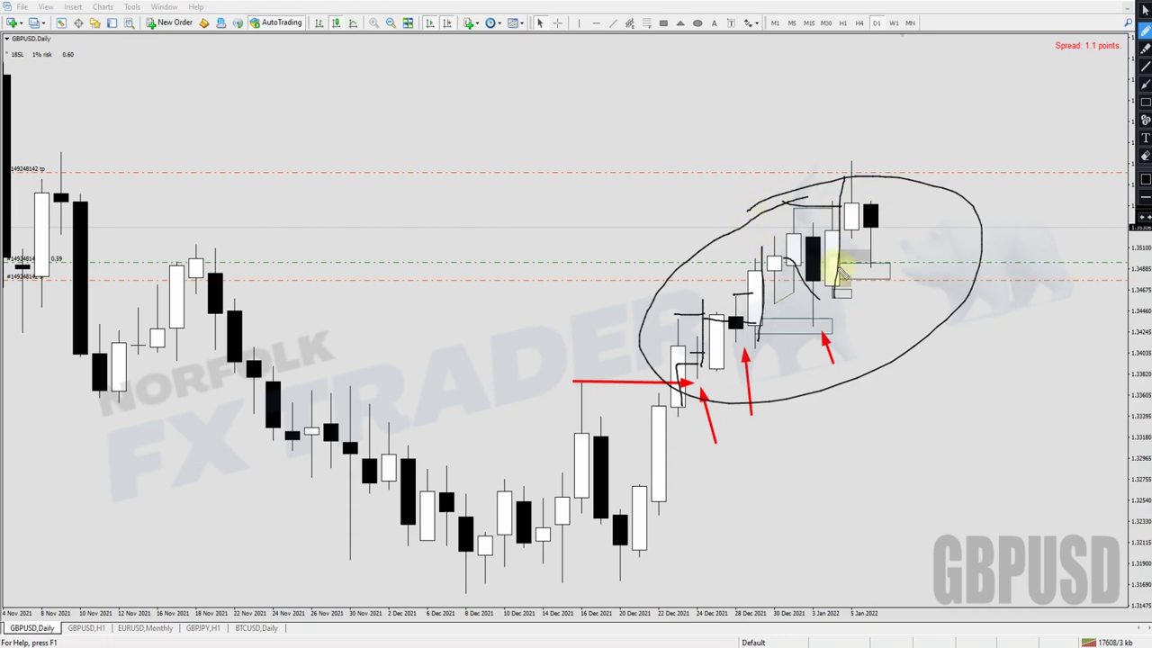
{"action": "left_click", "coordinate": [1145, 178]}
{"action": "left_click", "coordinate": [1144, 101]}
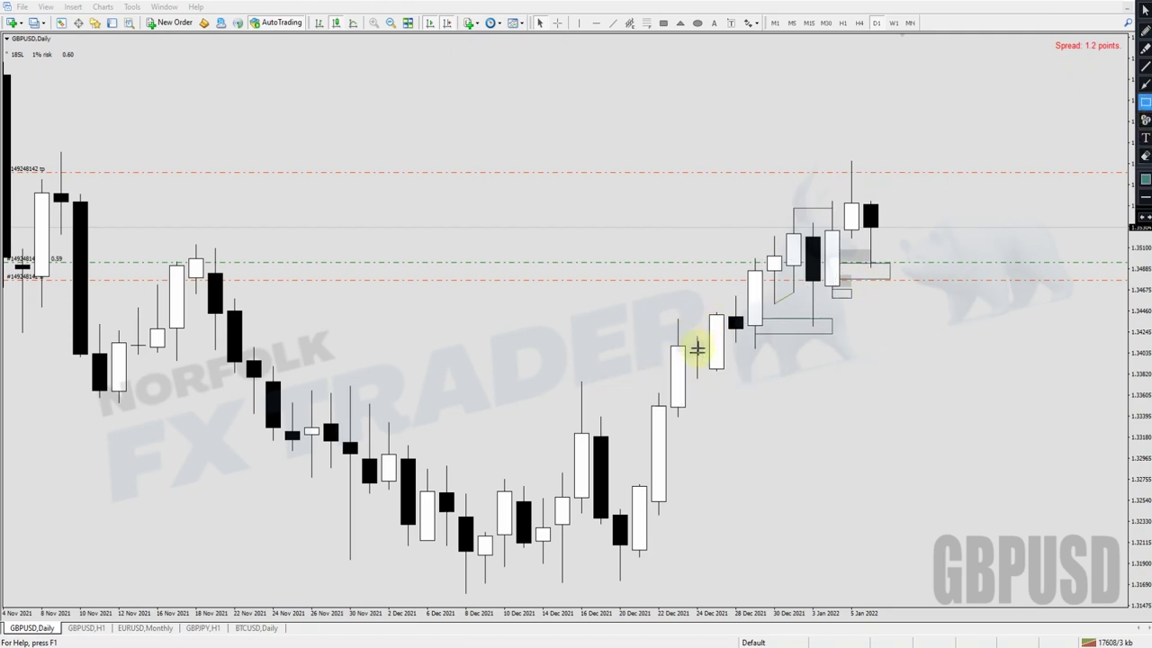
{"action": "mouse_move", "coordinate": [697, 342]}
{"action": "left_mouse_down"}
{"action": "mouse_move", "coordinate": [879, 391]}
{"action": "mouse_move", "coordinate": [882, 378]}
{"action": "left_mouse_up"}
{"action": "left_click_drag", "start_coordinate": [732, 318], "coordinate": [880, 347]}
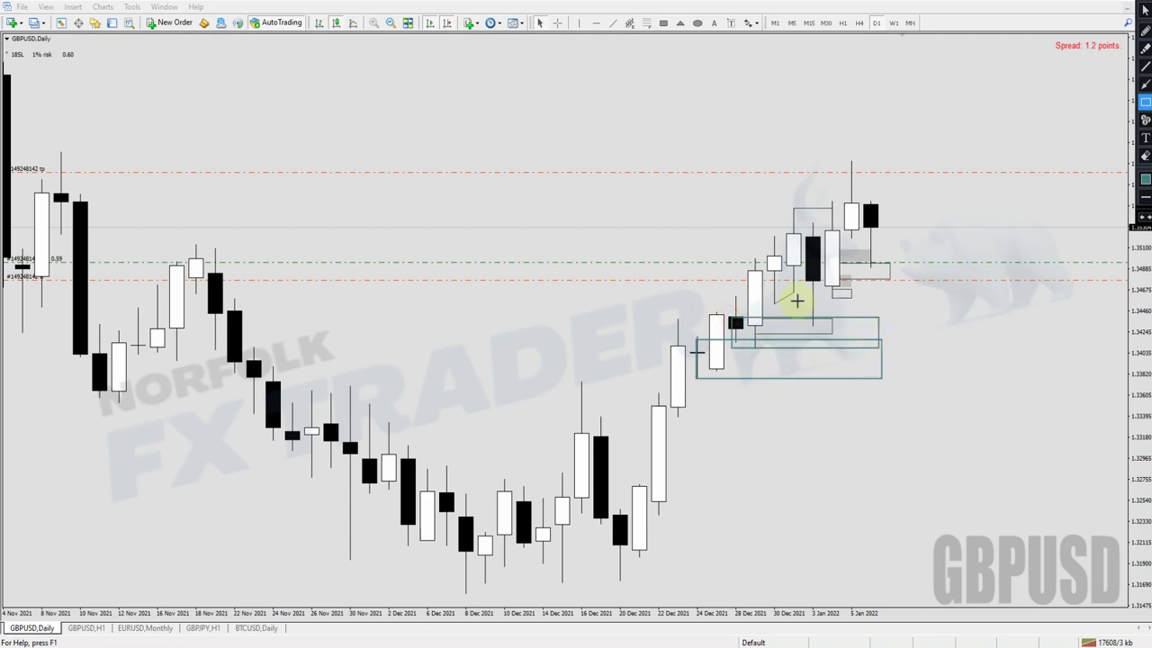
{"action": "left_click_drag", "start_coordinate": [810, 244], "coordinate": [905, 316]}
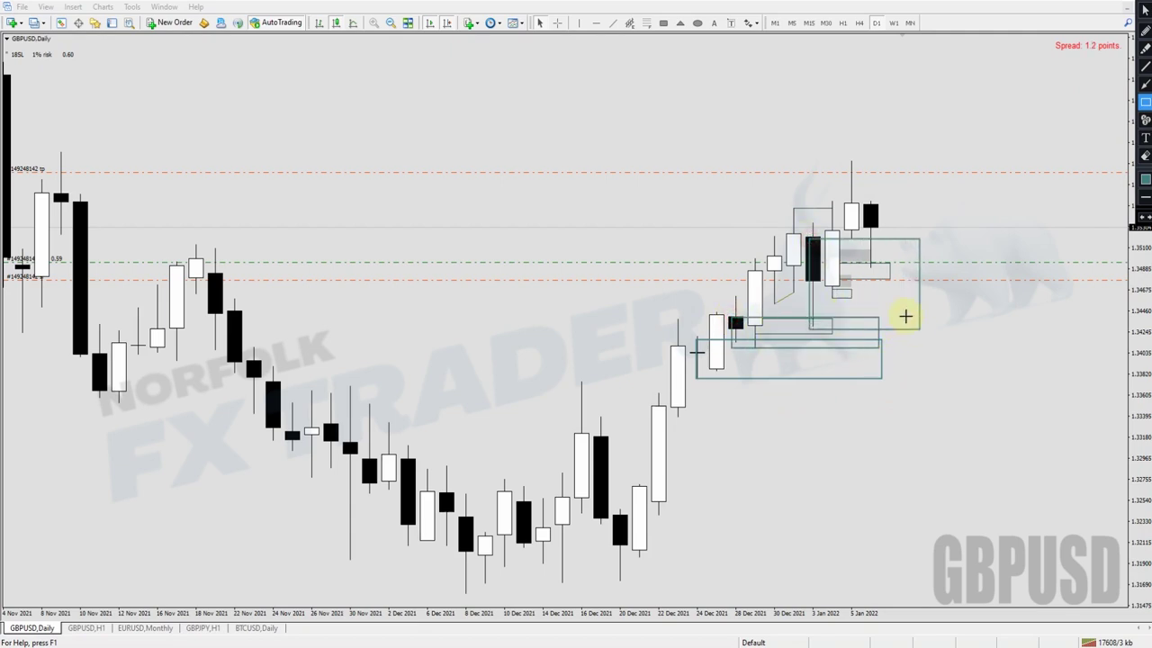
{"action": "left_click_drag", "start_coordinate": [878, 268], "coordinate": [889, 277]}
{"action": "key", "text": "Delete"}
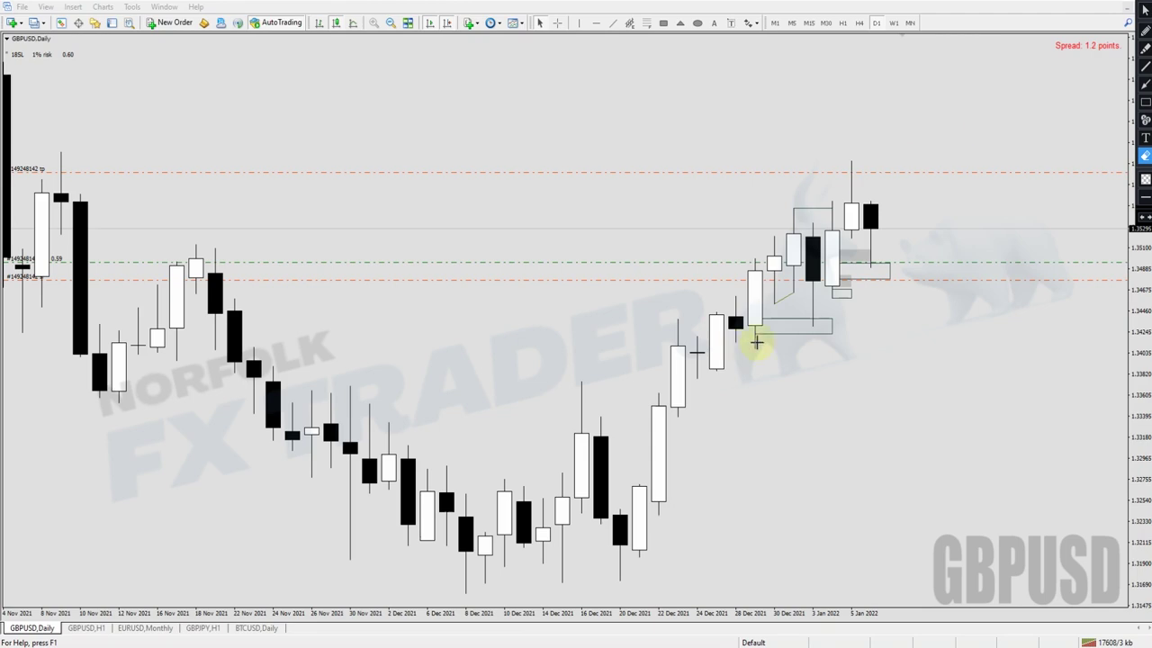
{"action": "left_click", "coordinate": [1146, 9]}
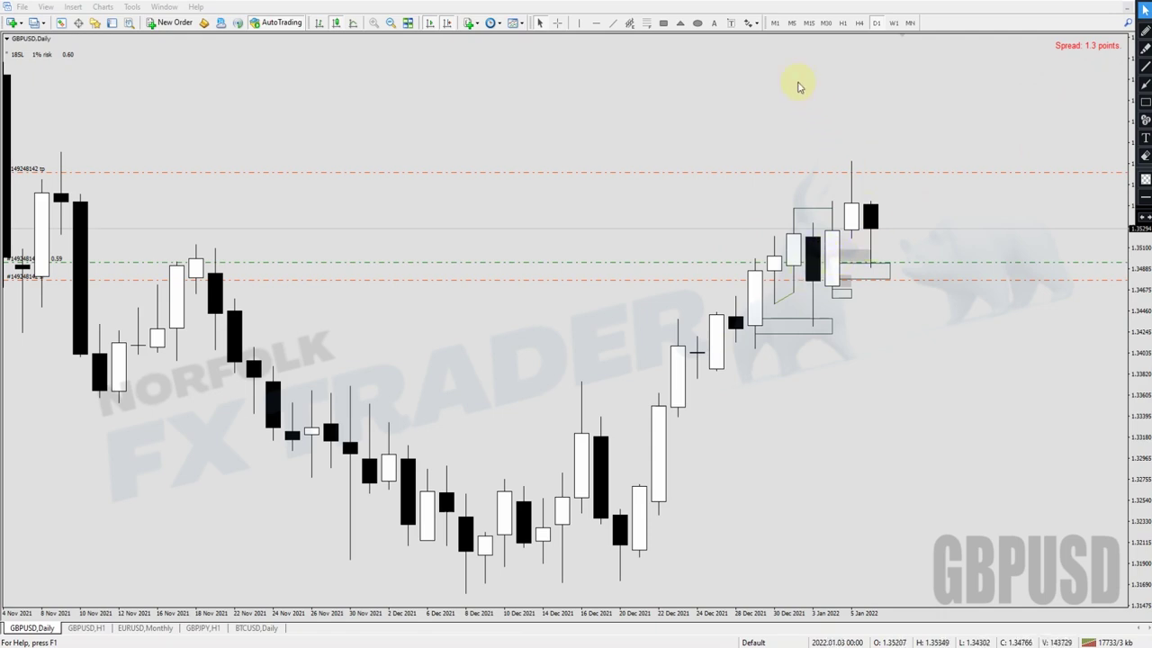
{"action": "left_click", "coordinate": [841, 22]}
{"action": "left_click", "coordinate": [391, 22]}
{"action": "left_click", "coordinate": [391, 22]}
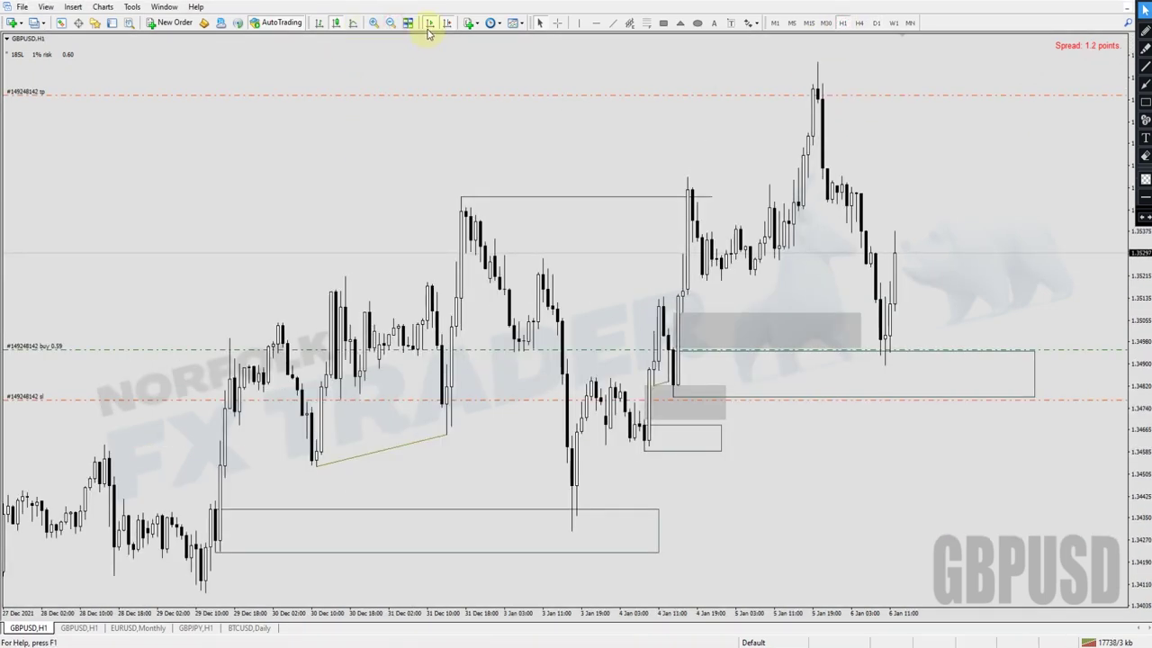
{"action": "left_click_drag", "start_coordinate": [462, 200], "coordinate": [856, 46]}
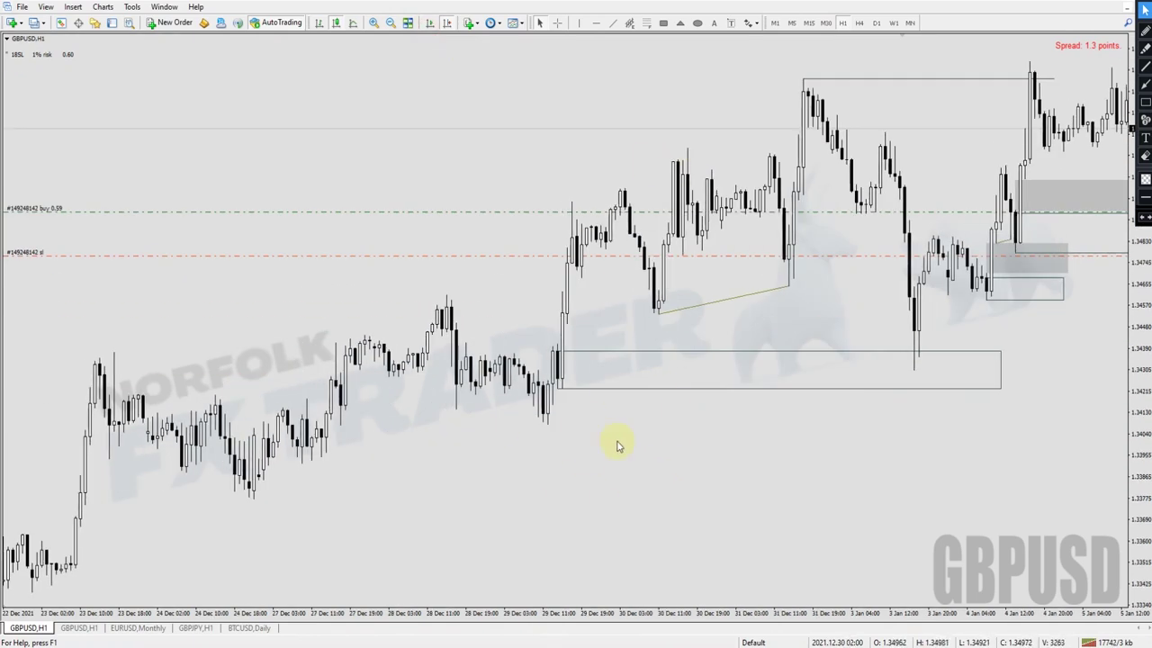
{"action": "left_click", "coordinate": [1145, 30]}
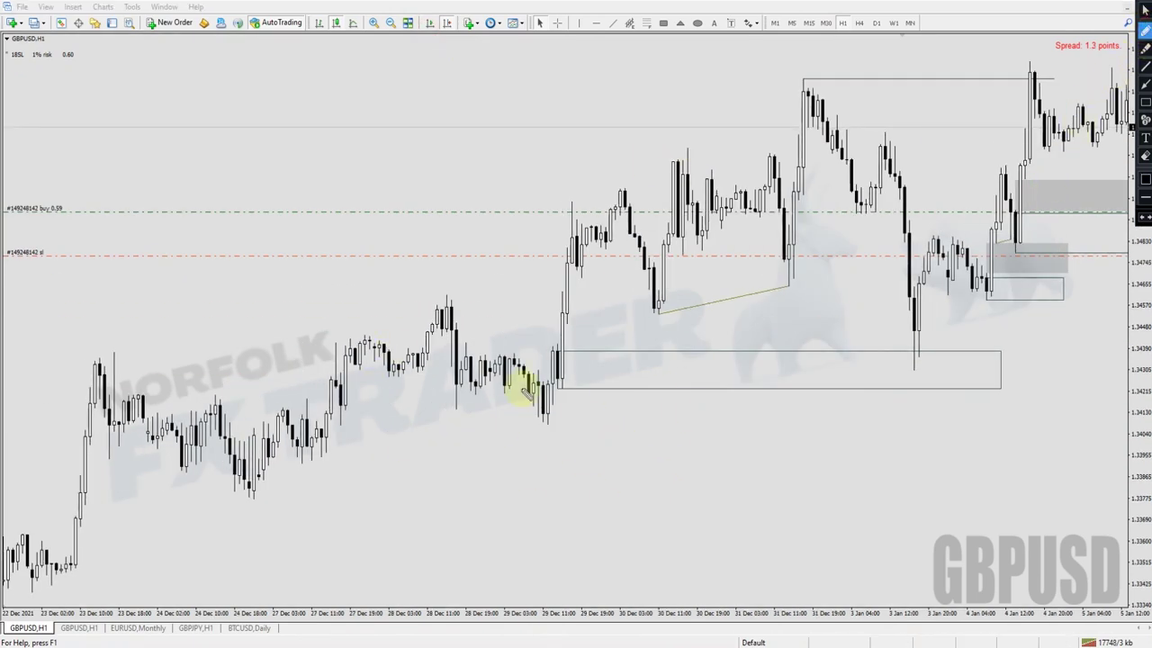
{"action": "left_click_drag", "start_coordinate": [441, 289], "coordinate": [518, 285]}
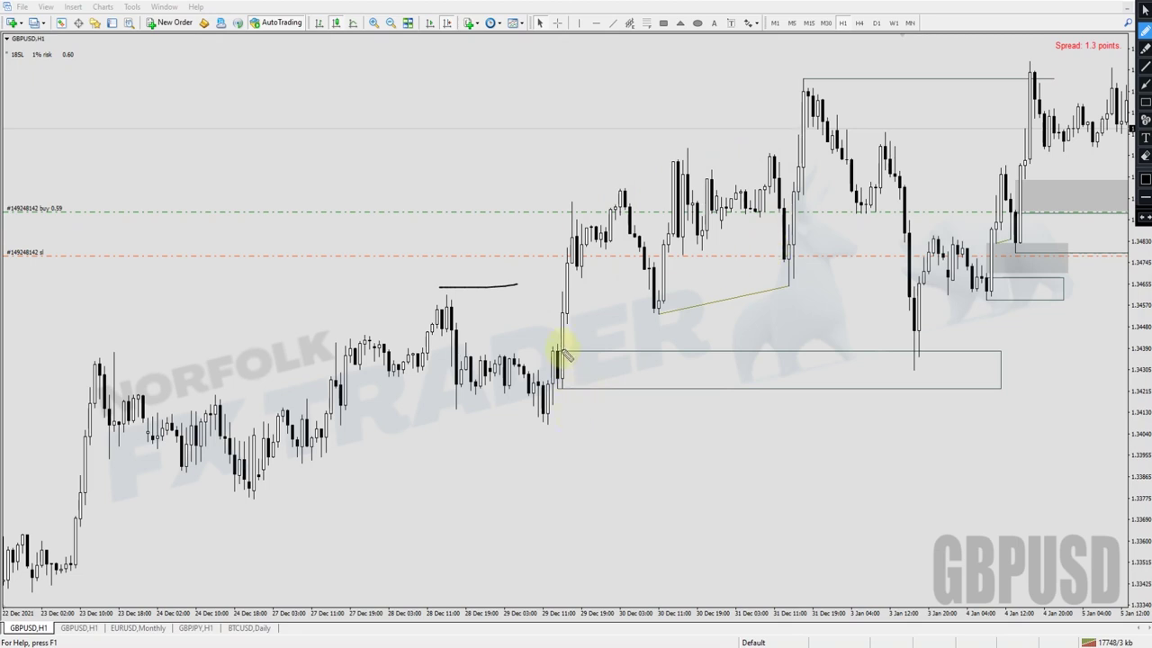
{"action": "left_click_drag", "start_coordinate": [562, 367], "coordinate": [801, 373]}
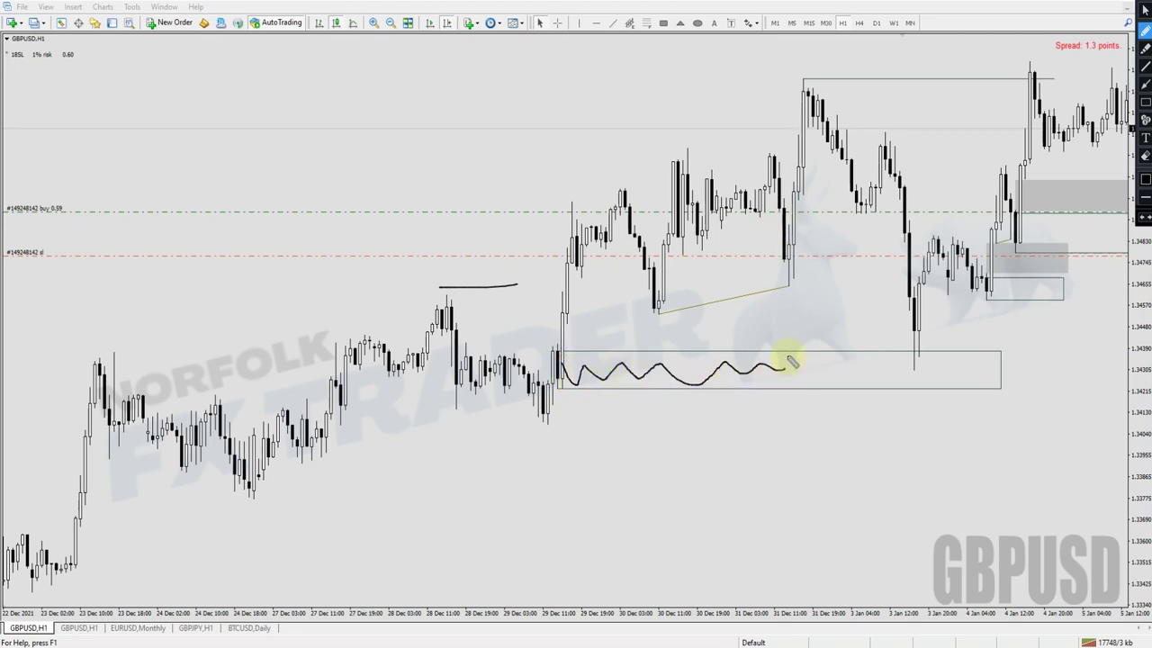
{"action": "left_click_drag", "start_coordinate": [558, 343], "coordinate": [628, 343]}
{"action": "left_click_drag", "start_coordinate": [562, 326], "coordinate": [607, 325]}
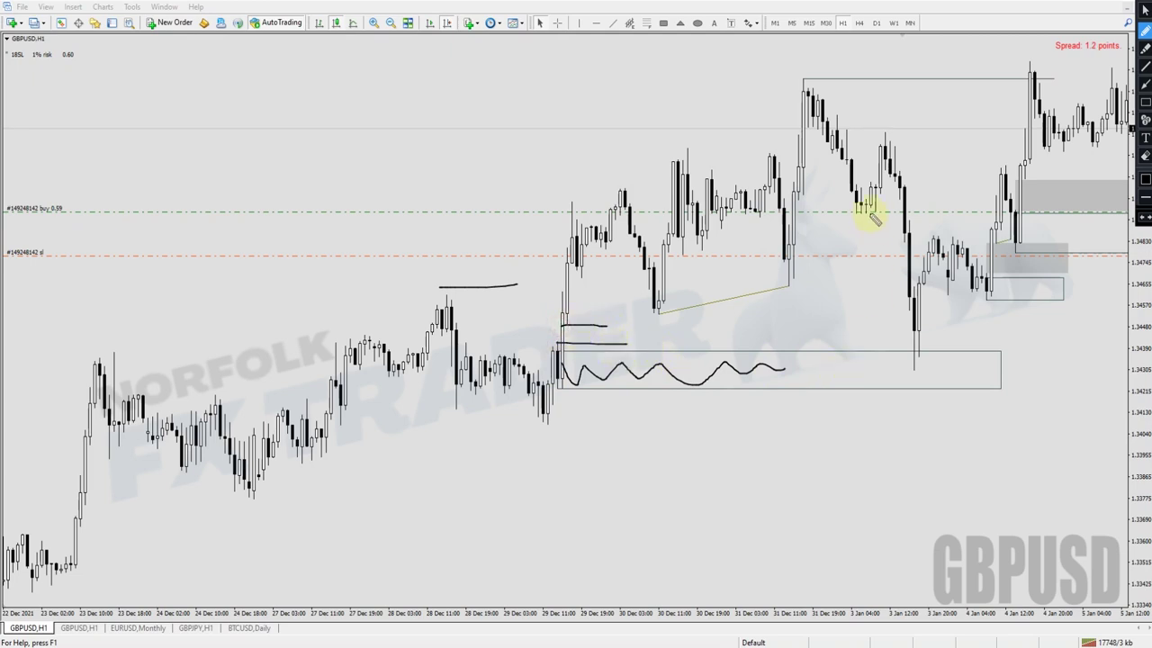
{"action": "left_click_drag", "start_coordinate": [680, 146], "coordinate": [828, 144]}
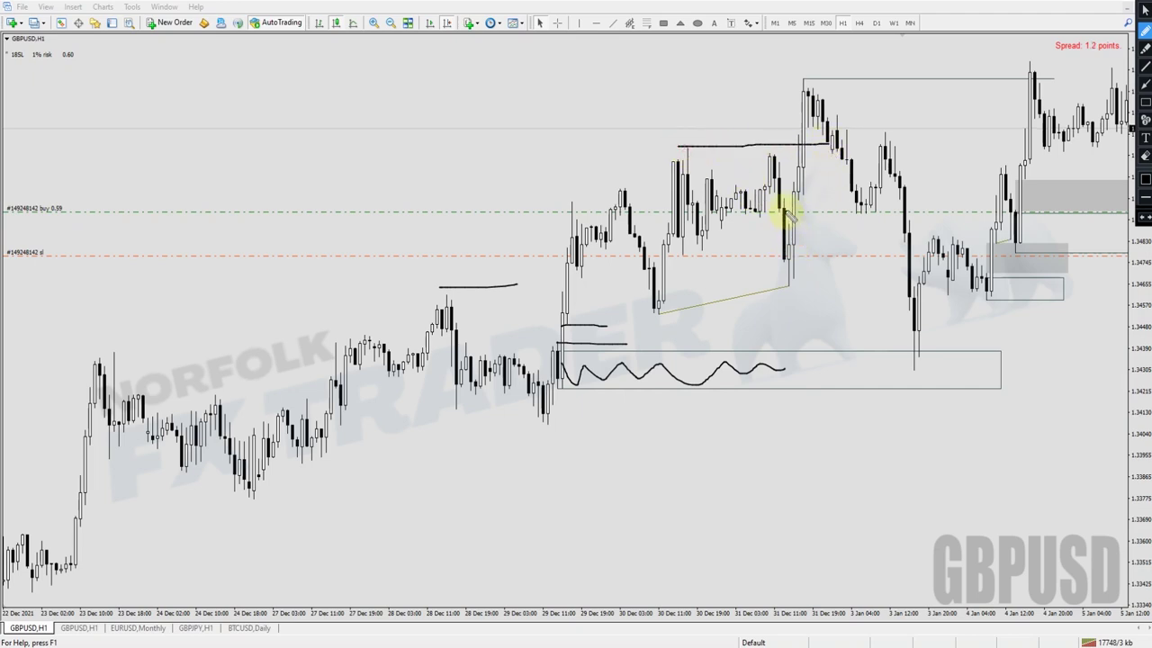
{"action": "left_click_drag", "start_coordinate": [781, 207], "coordinate": [861, 208]}
{"action": "left_click_drag", "start_coordinate": [789, 282], "coordinate": [892, 275]}
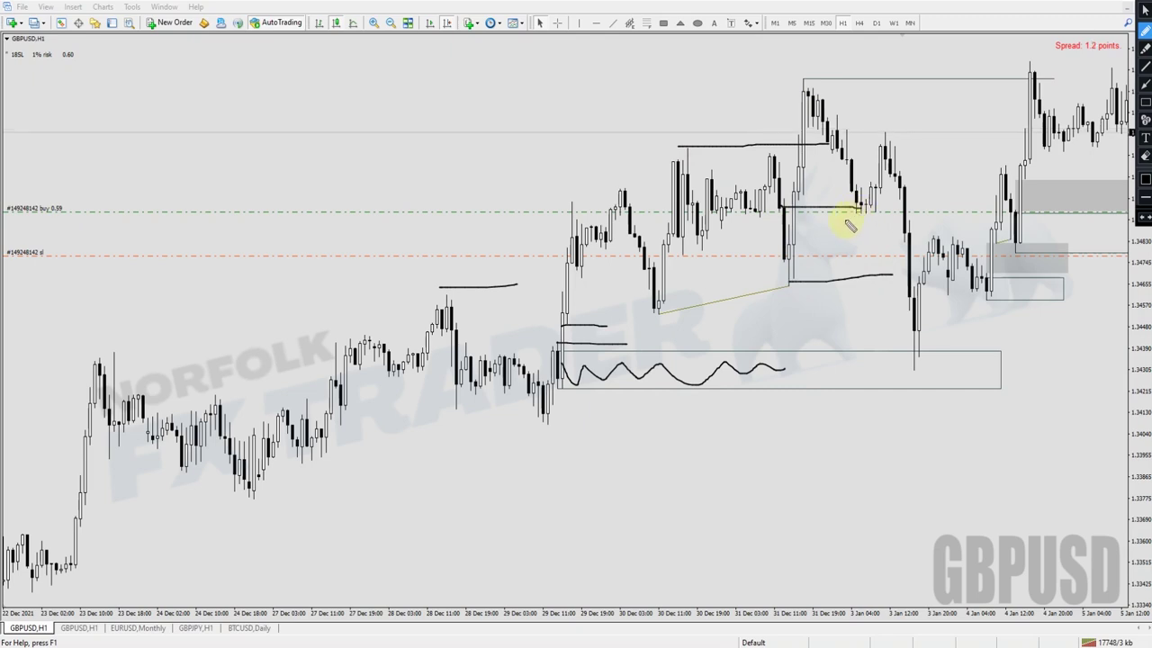
{"action": "mouse_move", "coordinate": [847, 216]}
{"action": "left_mouse_down"}
{"action": "mouse_move", "coordinate": [874, 193]}
{"action": "mouse_move", "coordinate": [883, 149]}
{"action": "left_mouse_up"}
{"action": "left_click_drag", "start_coordinate": [886, 141], "coordinate": [908, 328]}
{"action": "left_click_drag", "start_coordinate": [850, 216], "coordinate": [887, 220]}
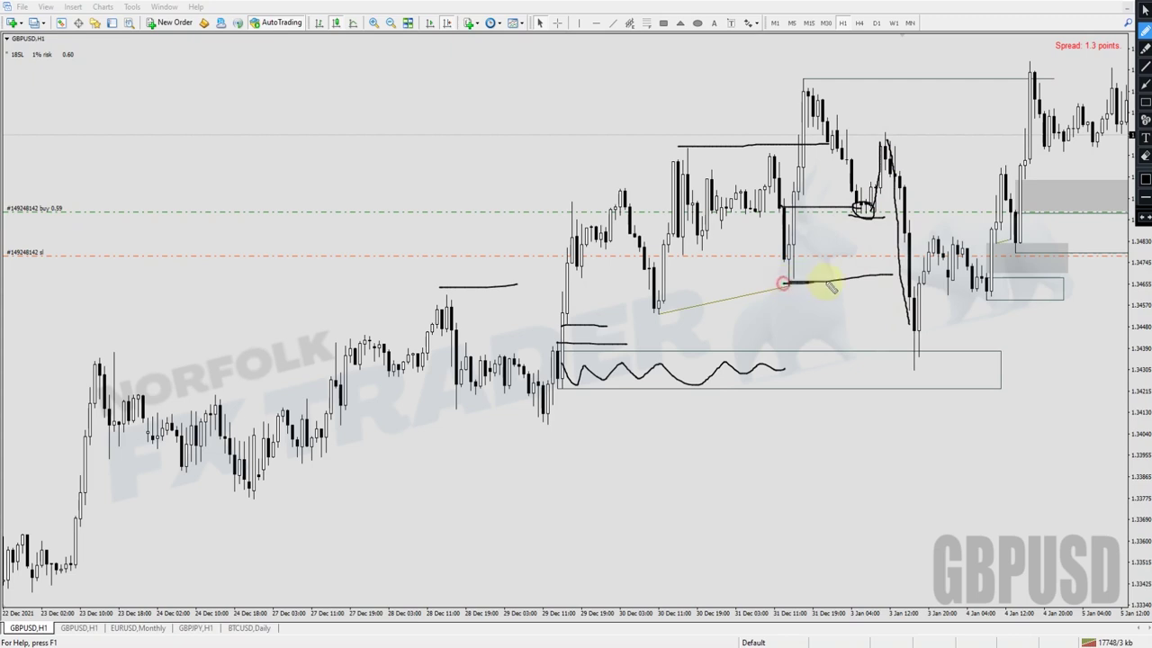
{"action": "left_click_drag", "start_coordinate": [657, 315], "coordinate": [722, 316]}
{"action": "left_click_drag", "start_coordinate": [801, 364], "coordinate": [885, 377]}
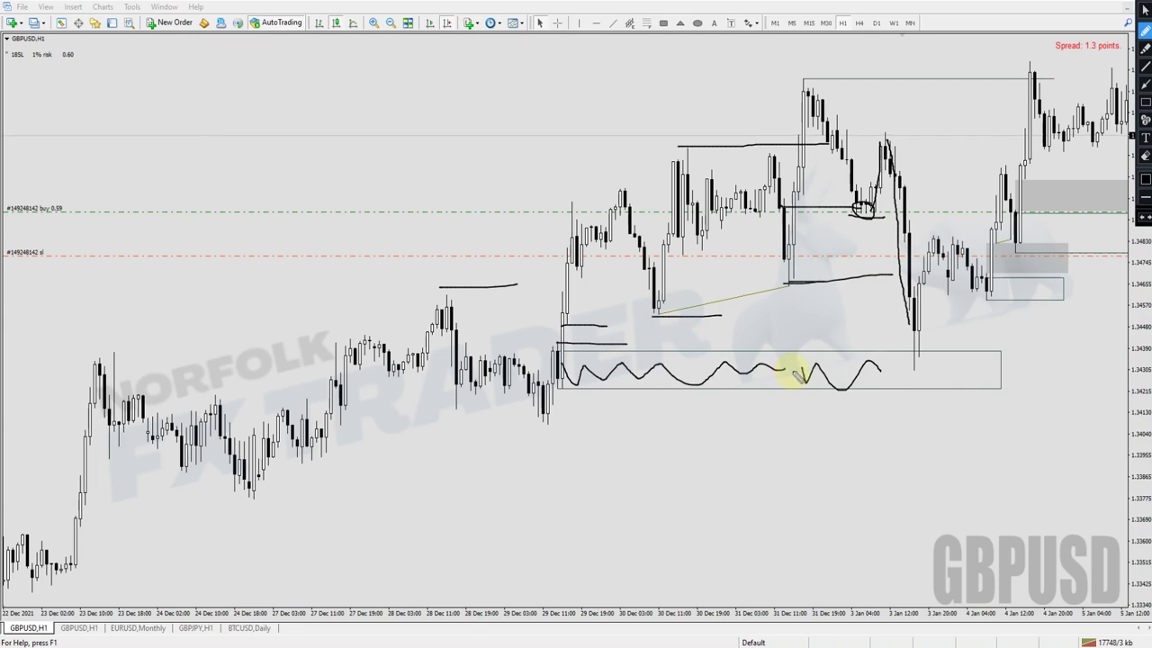
{"action": "mouse_move", "coordinate": [915, 368]}
{"action": "left_mouse_down"}
{"action": "mouse_move", "coordinate": [940, 340]}
{"action": "mouse_move", "coordinate": [1021, 101]}
{"action": "left_mouse_up"}
{"action": "left_click_drag", "start_coordinate": [822, 82], "coordinate": [817, 101]}
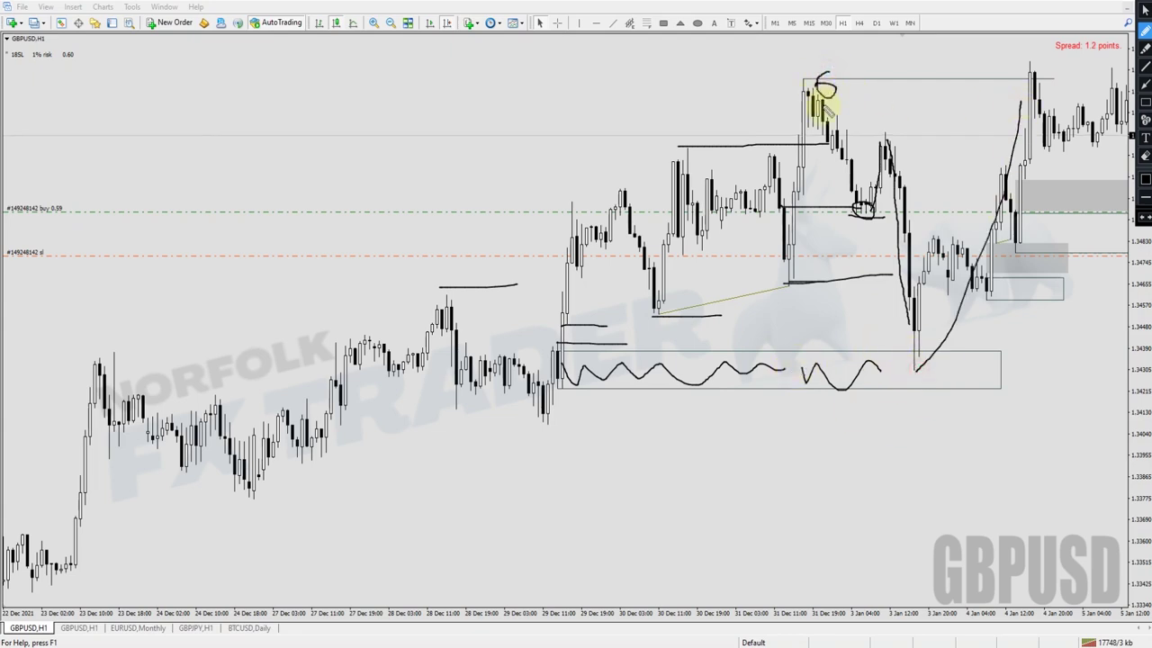
{"action": "left_click", "coordinate": [1142, 152]}
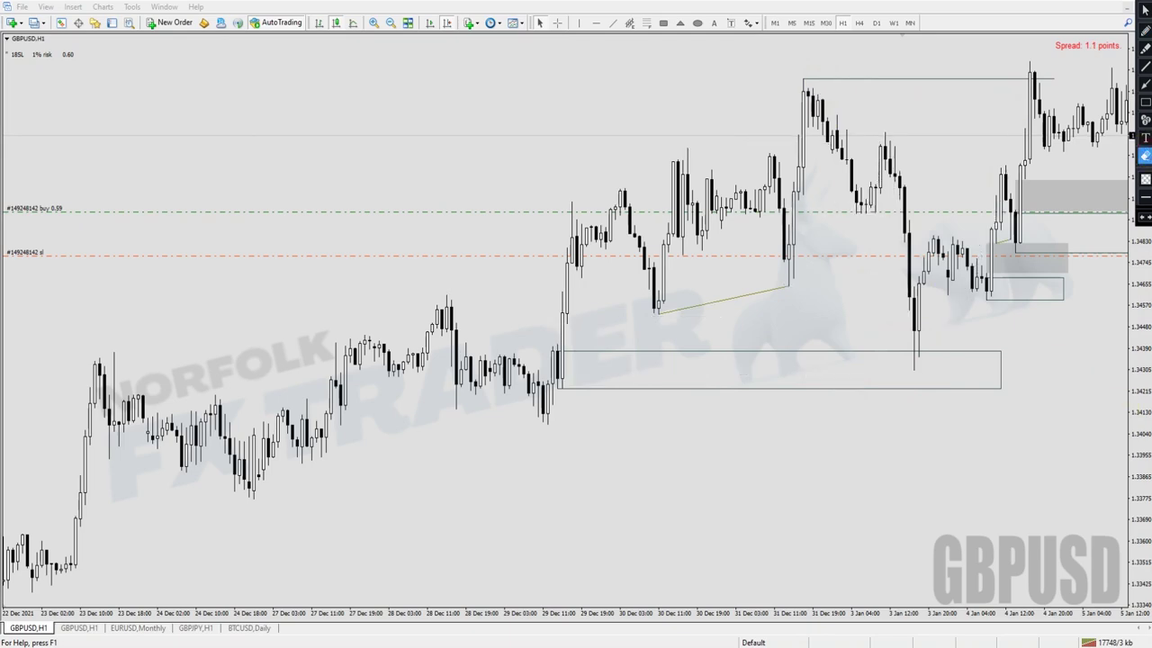
Step: Shift the chart to show bars through 6 Jan, circle the 3 Jan low and draw a level across the recent highs
{"action": "left_click_drag", "start_coordinate": [959, 102], "coordinate": [567, 132]}
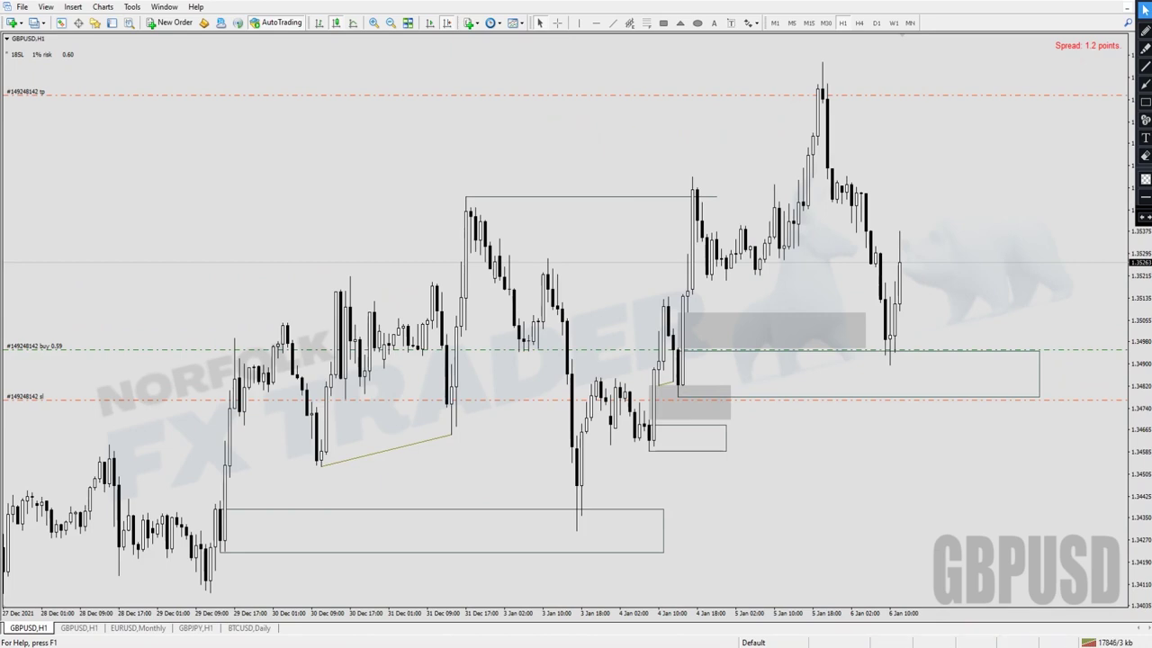
{"action": "left_click", "coordinate": [1144, 30]}
{"action": "mouse_move", "coordinate": [597, 458]}
{"action": "left_mouse_down"}
{"action": "mouse_move", "coordinate": [676, 483]}
{"action": "mouse_move", "coordinate": [506, 436]}
{"action": "left_mouse_up"}
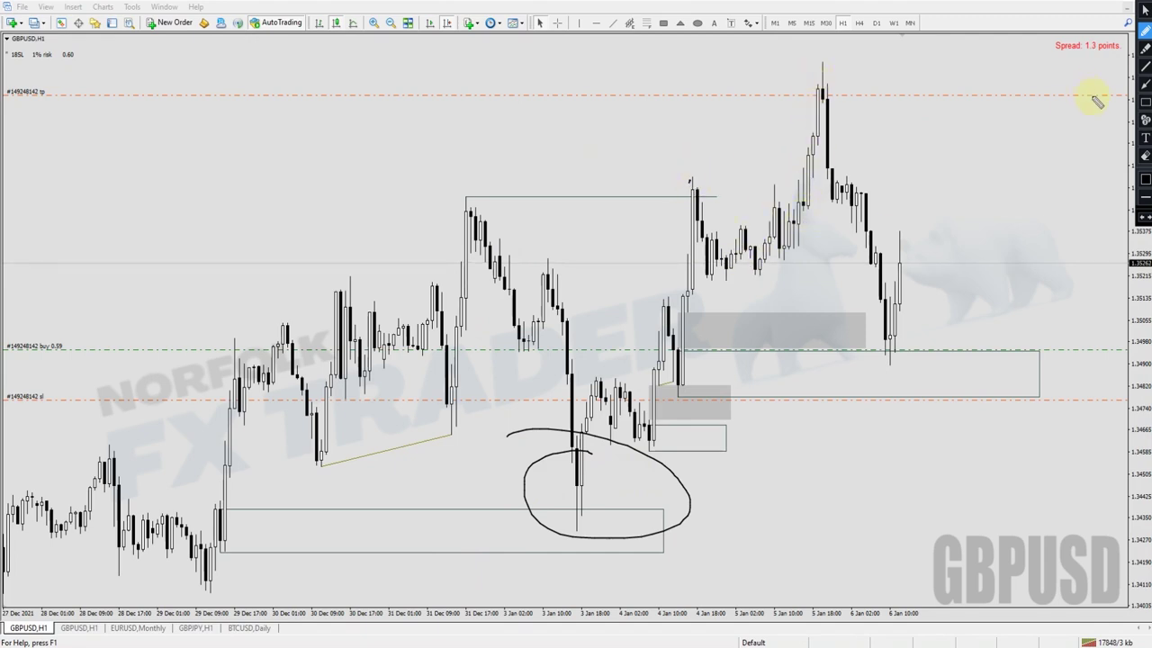
{"action": "left_click", "coordinate": [1145, 66]}
{"action": "left_click_drag", "start_coordinate": [698, 178], "coordinate": [846, 179]}
Step: Draw red arrows at the breakout candle, up to the spike top and down to the zone
{"action": "left_click", "coordinate": [1141, 83]}
{"action": "left_click_drag", "start_coordinate": [766, 130], "coordinate": [797, 167]}
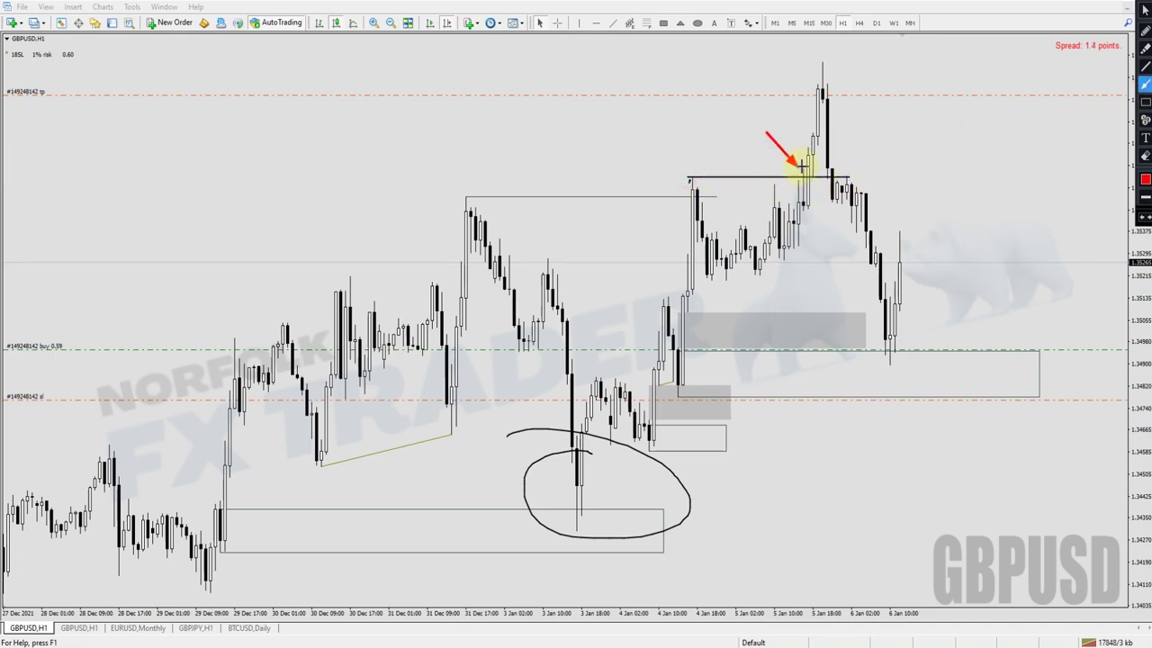
{"action": "left_click_drag", "start_coordinate": [814, 253], "coordinate": [810, 216]}
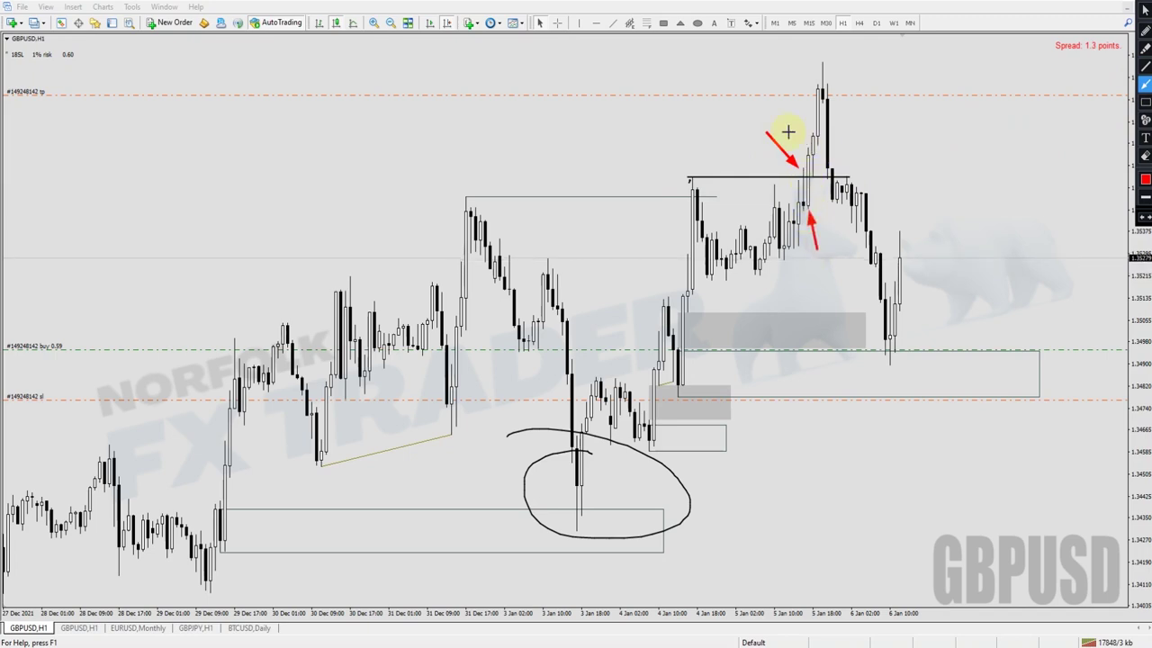
{"action": "left_click_drag", "start_coordinate": [821, 161], "coordinate": [834, 44]}
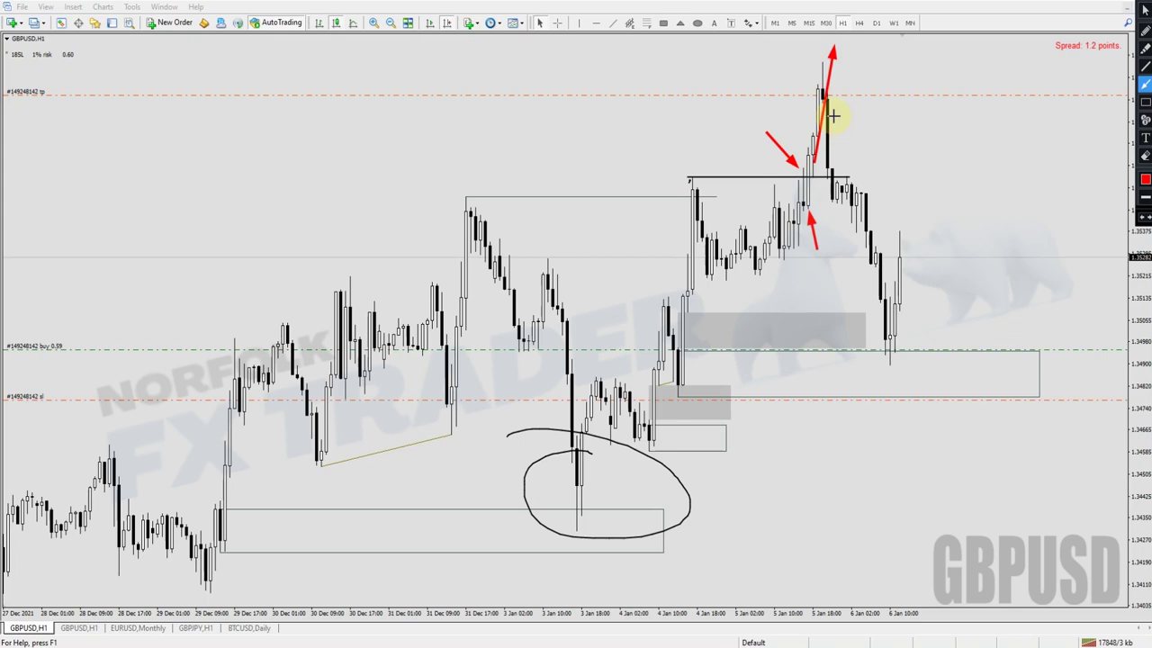
{"action": "left_click_drag", "start_coordinate": [832, 79], "coordinate": [887, 335]}
Step: Add short freehand lines under the range and waves in the grey zones, then erase all drawings
{"action": "left_click", "coordinate": [1145, 29]}
{"action": "left_click_drag", "start_coordinate": [774, 257], "coordinate": [843, 257]}
{"action": "left_click_drag", "start_coordinate": [755, 275], "coordinate": [803, 275]}
{"action": "left_click_drag", "start_coordinate": [711, 282], "coordinate": [756, 283]}
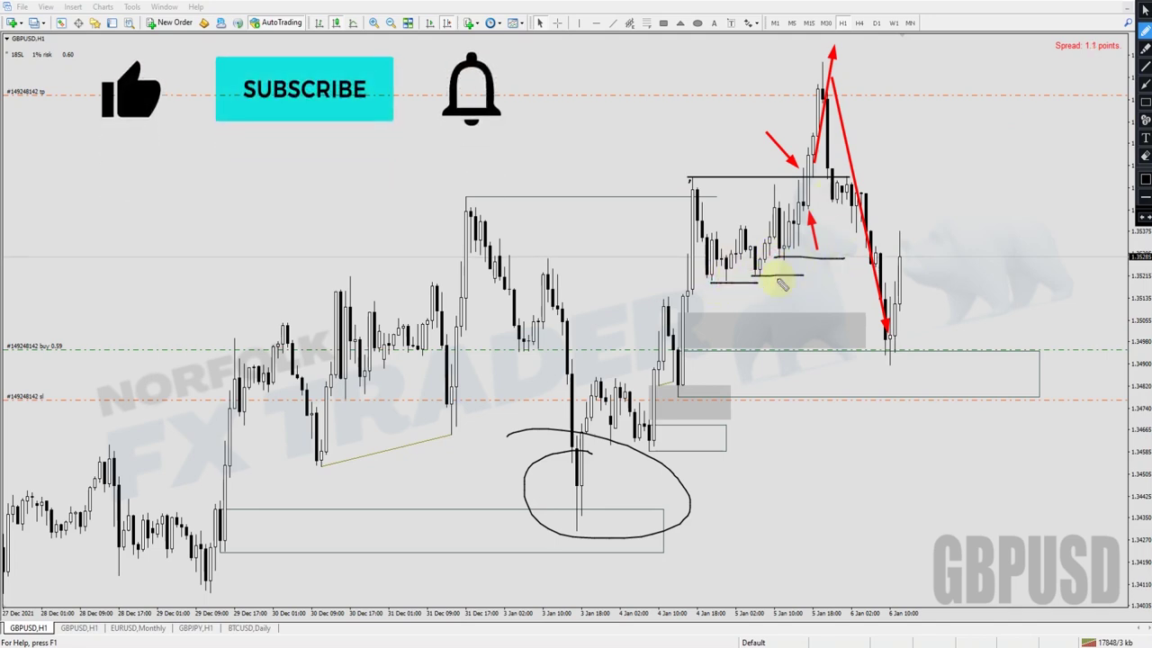
{"action": "left_click_drag", "start_coordinate": [700, 322], "coordinate": [833, 327]}
{"action": "mouse_move", "coordinate": [684, 364]}
{"action": "left_mouse_down"}
{"action": "mouse_move", "coordinate": [818, 381]}
{"action": "mouse_move", "coordinate": [910, 371]}
{"action": "left_mouse_up"}
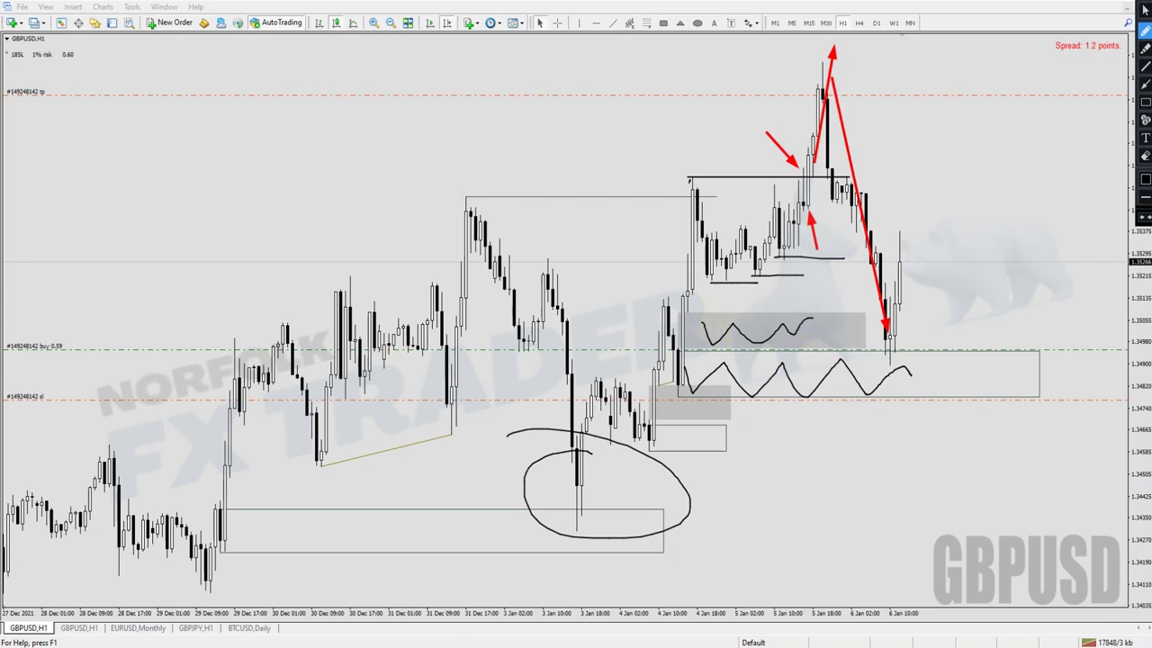
{"action": "left_click", "coordinate": [1143, 158]}
{"action": "left_click", "coordinate": [1142, 158]}
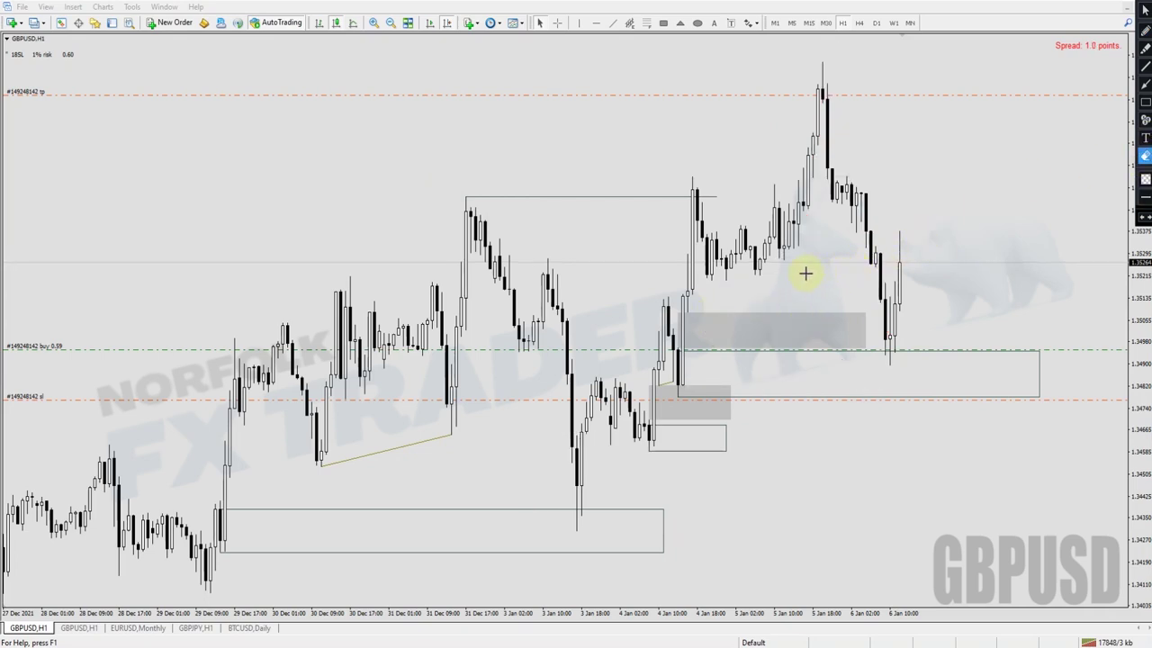
{"action": "left_click", "coordinate": [1144, 29]}
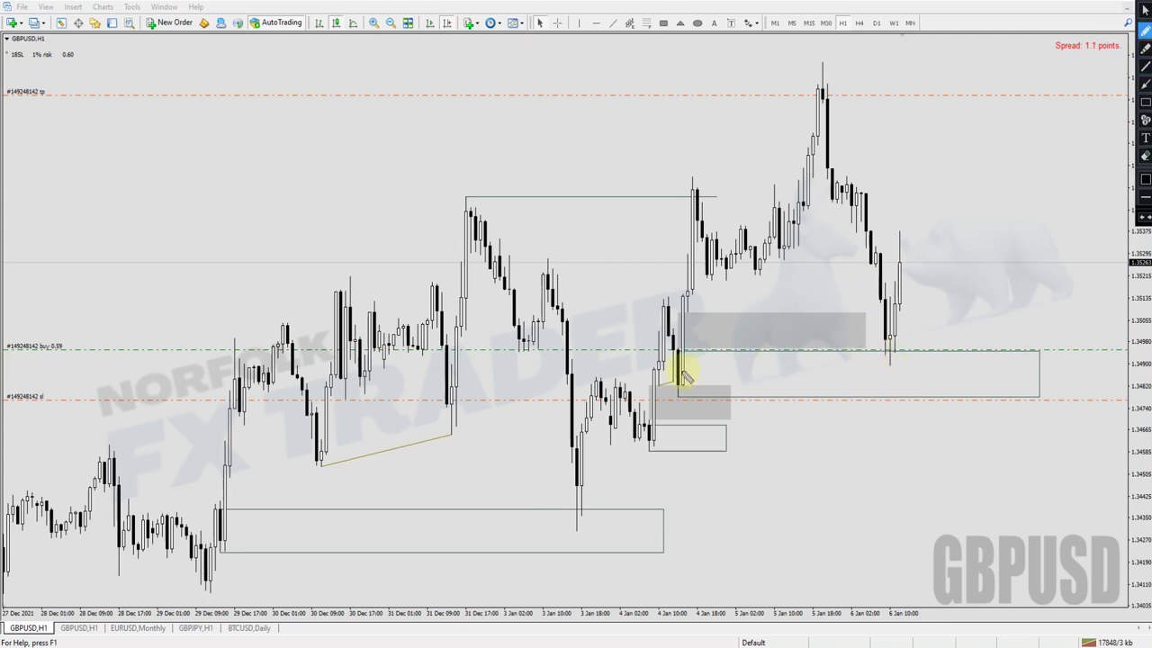
{"action": "left_click_drag", "start_coordinate": [679, 350], "coordinate": [778, 350]}
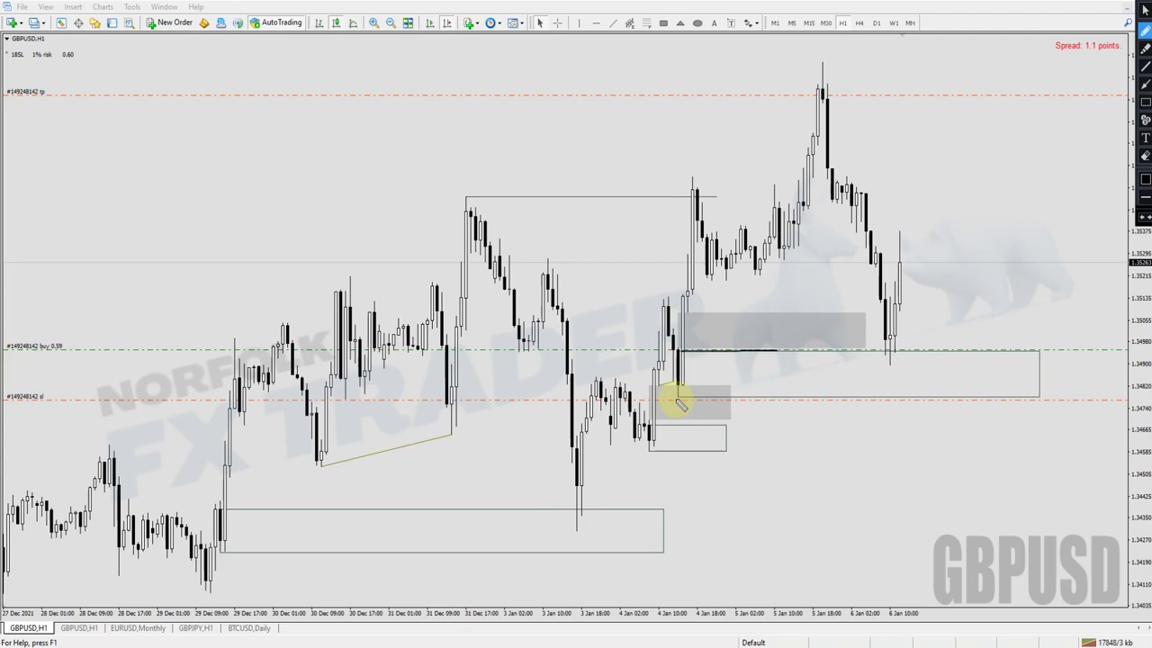
{"action": "left_click_drag", "start_coordinate": [676, 399], "coordinate": [742, 395]}
{"action": "left_click_drag", "start_coordinate": [880, 350], "coordinate": [954, 345]}
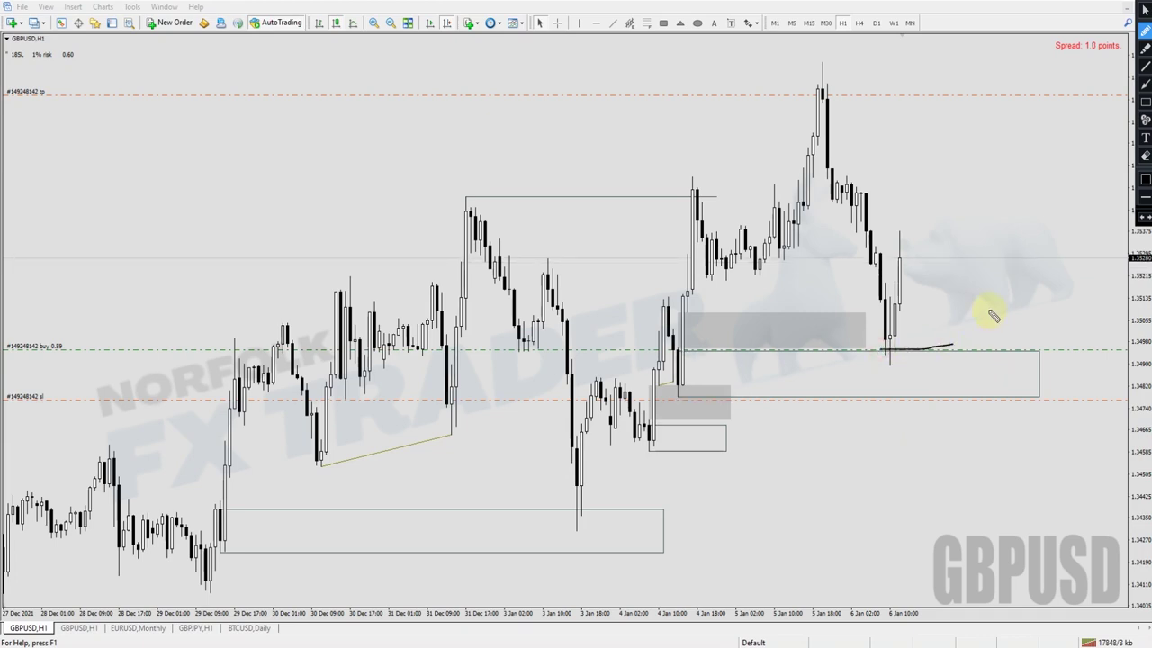
{"action": "left_click", "coordinate": [1145, 83]}
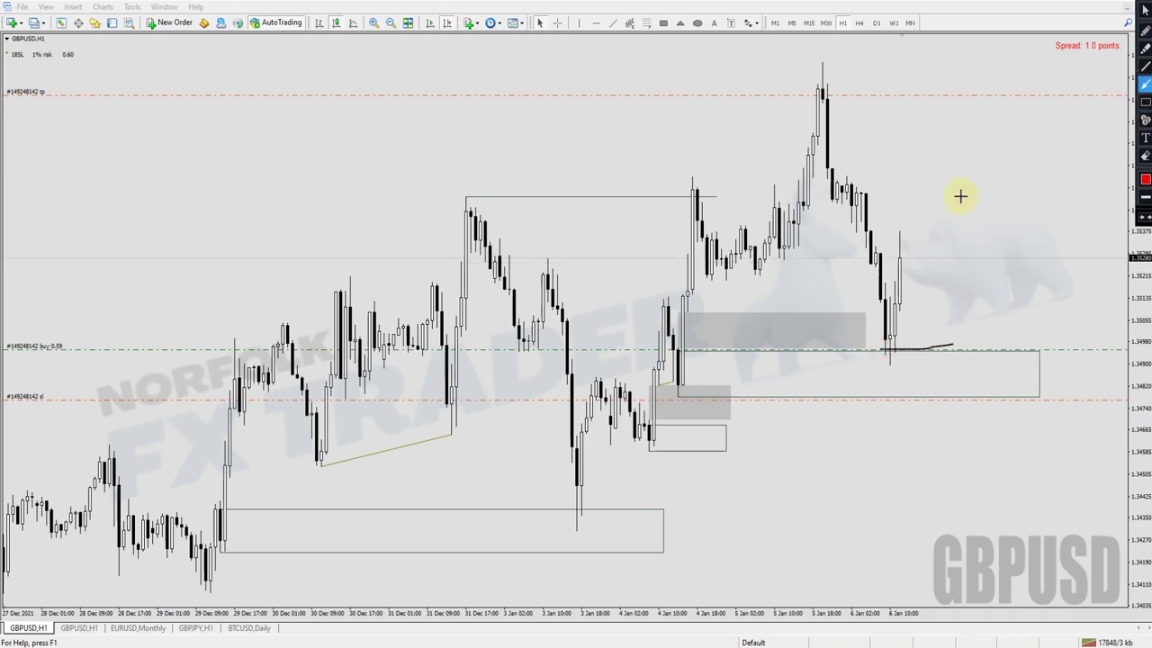
{"action": "left_click_drag", "start_coordinate": [916, 235], "coordinate": [973, 387]}
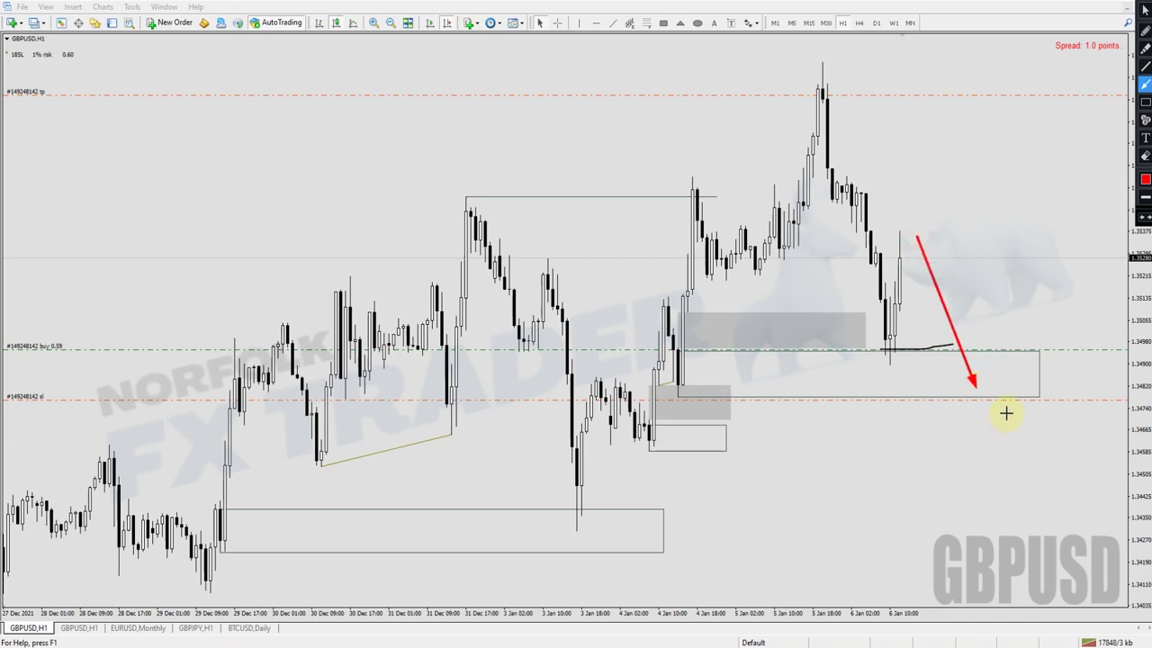
{"action": "left_click", "coordinate": [1144, 156]}
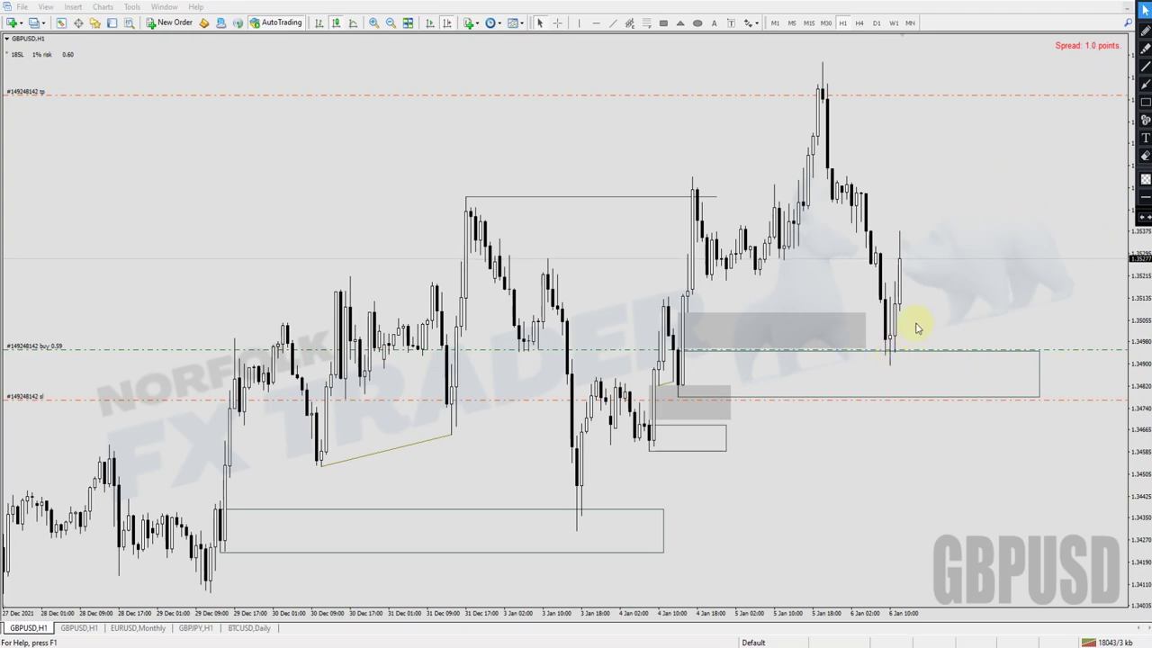
{"action": "left_click", "coordinate": [1144, 84]}
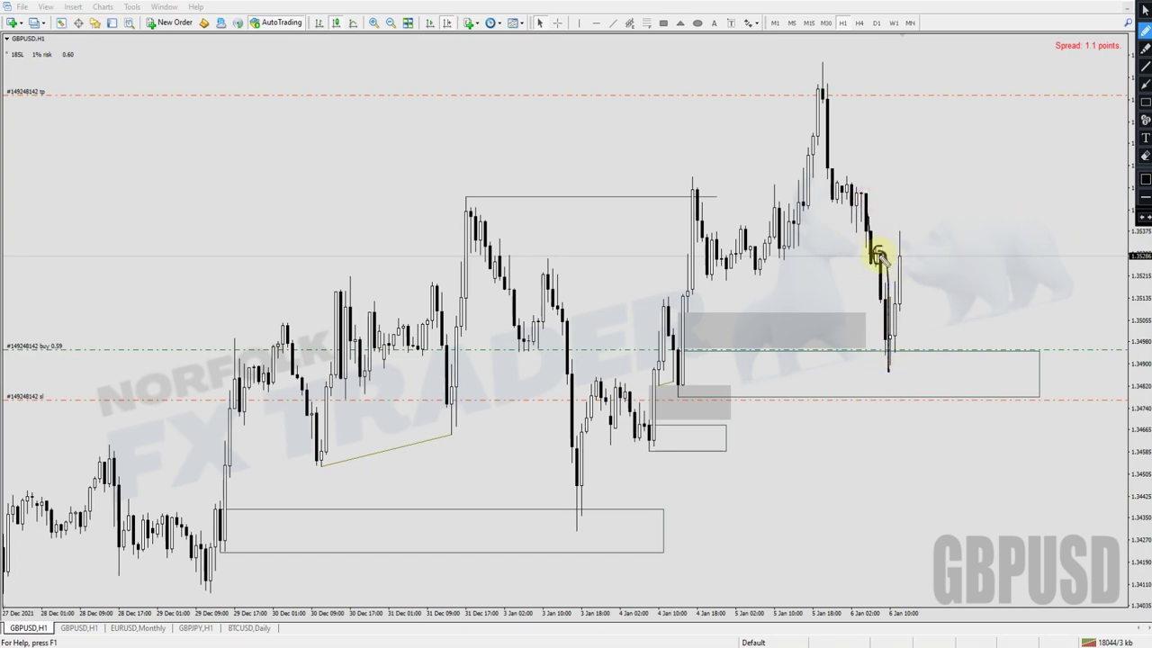
{"action": "left_click_drag", "start_coordinate": [877, 251], "coordinate": [948, 234]}
{"action": "mouse_move", "coordinate": [876, 260]}
{"action": "left_mouse_down"}
{"action": "mouse_move", "coordinate": [940, 263]}
{"action": "mouse_move", "coordinate": [900, 237]}
{"action": "left_mouse_up"}
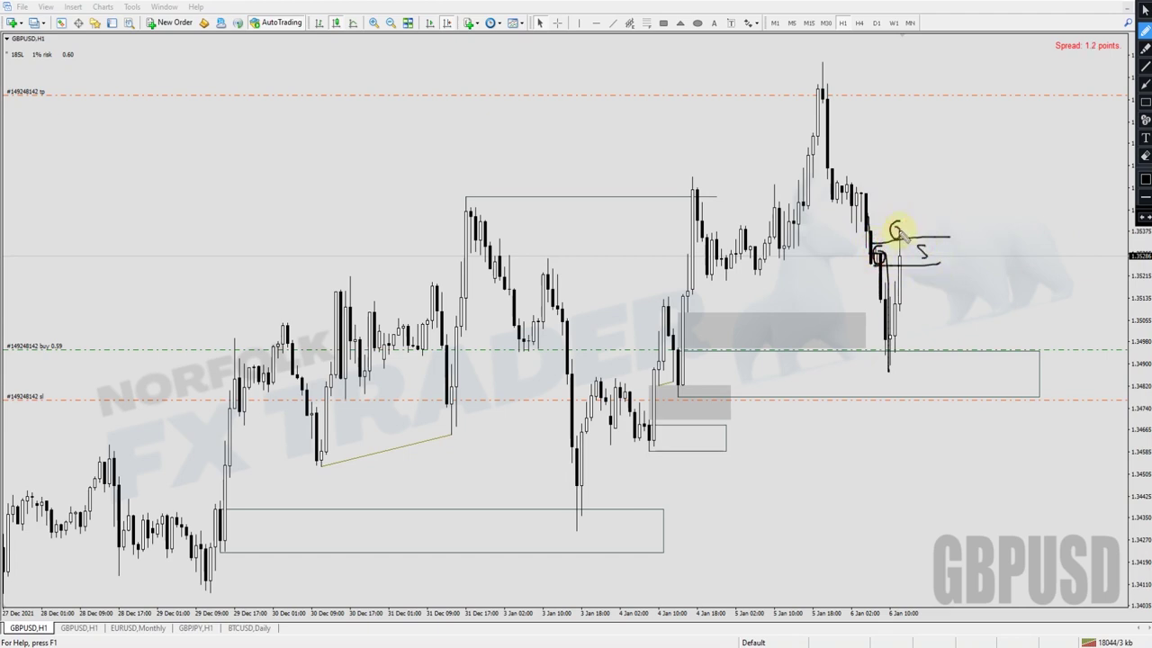
{"action": "left_click", "coordinate": [1144, 156]}
{"action": "left_click", "coordinate": [1144, 9]}
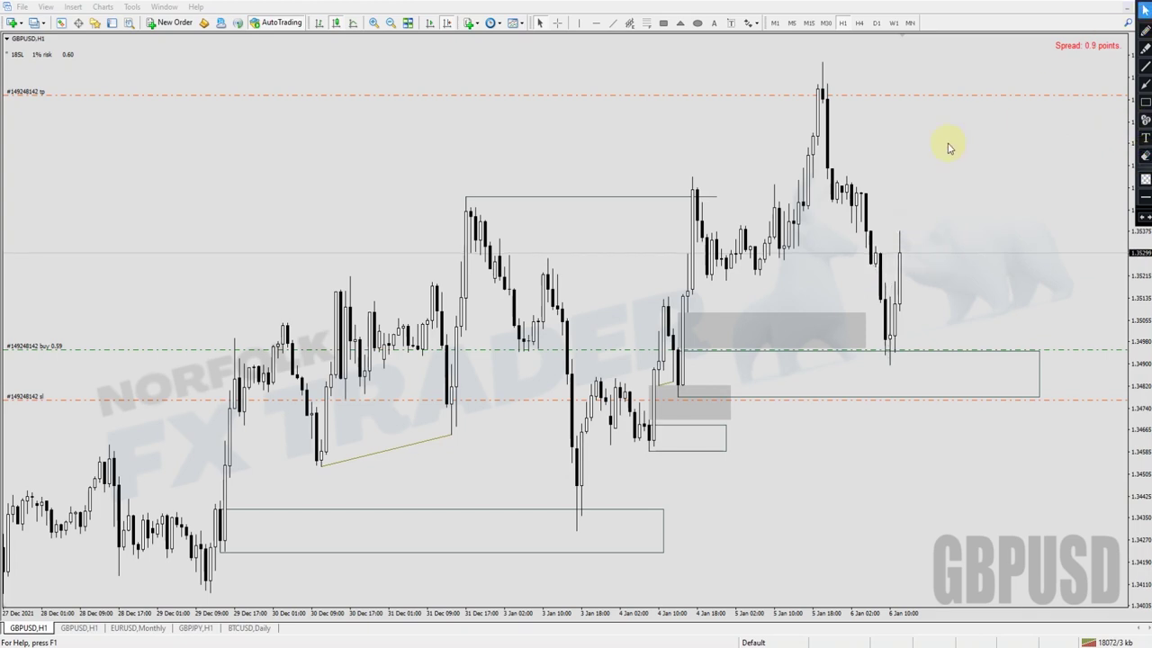
Step: Switch to M15, jump to the latest bars and compress the price scale
{"action": "left_click", "coordinate": [808, 22]}
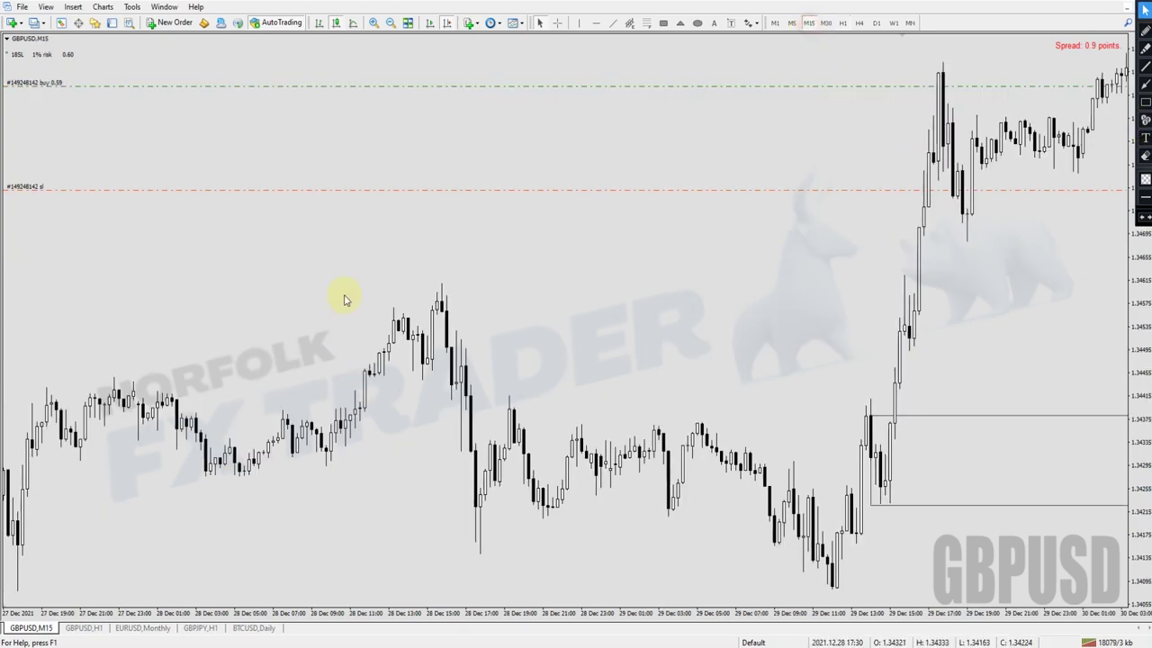
{"action": "left_click", "coordinate": [431, 23]}
{"action": "left_click_drag", "start_coordinate": [1136, 219], "coordinate": [1143, 321]}
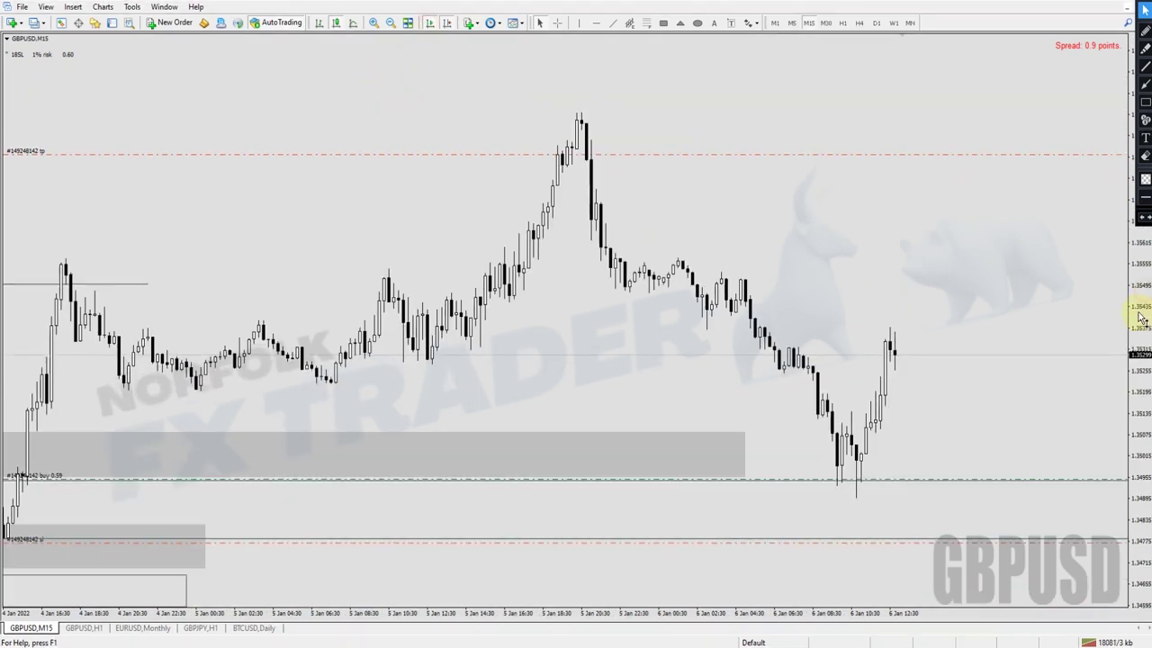
Step: Box the recent swing high and latest low zone, arrow a dip-and-rally, then erase all drawings
{"action": "left_click", "coordinate": [1143, 102]}
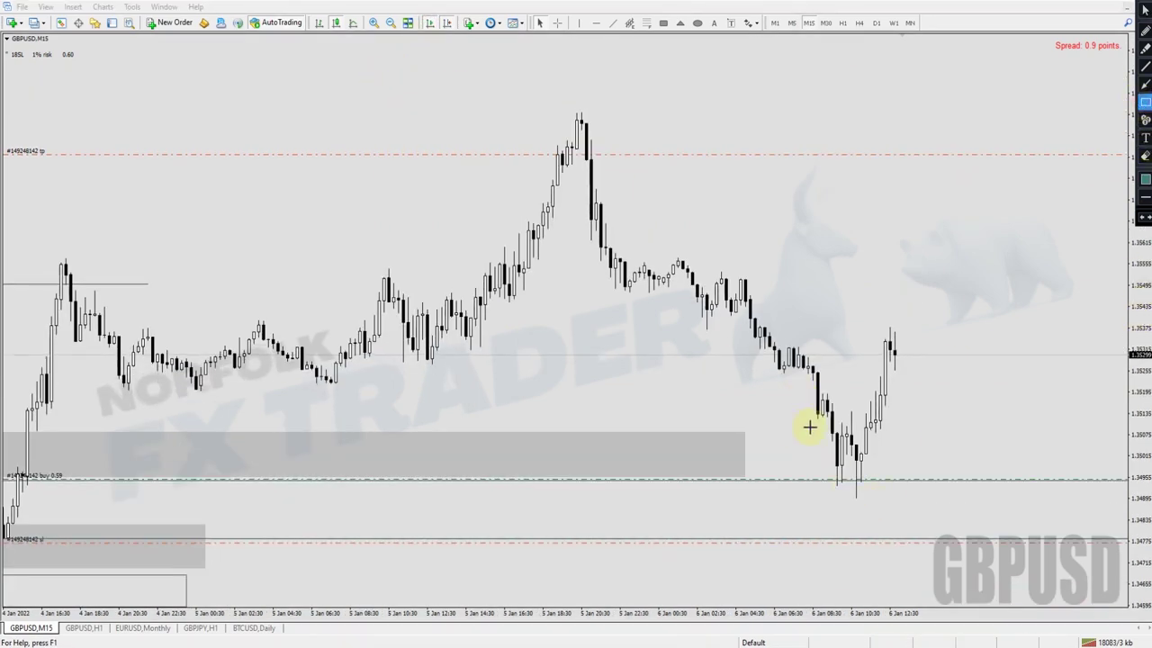
{"action": "left_click_drag", "start_coordinate": [783, 347], "coordinate": [934, 348]}
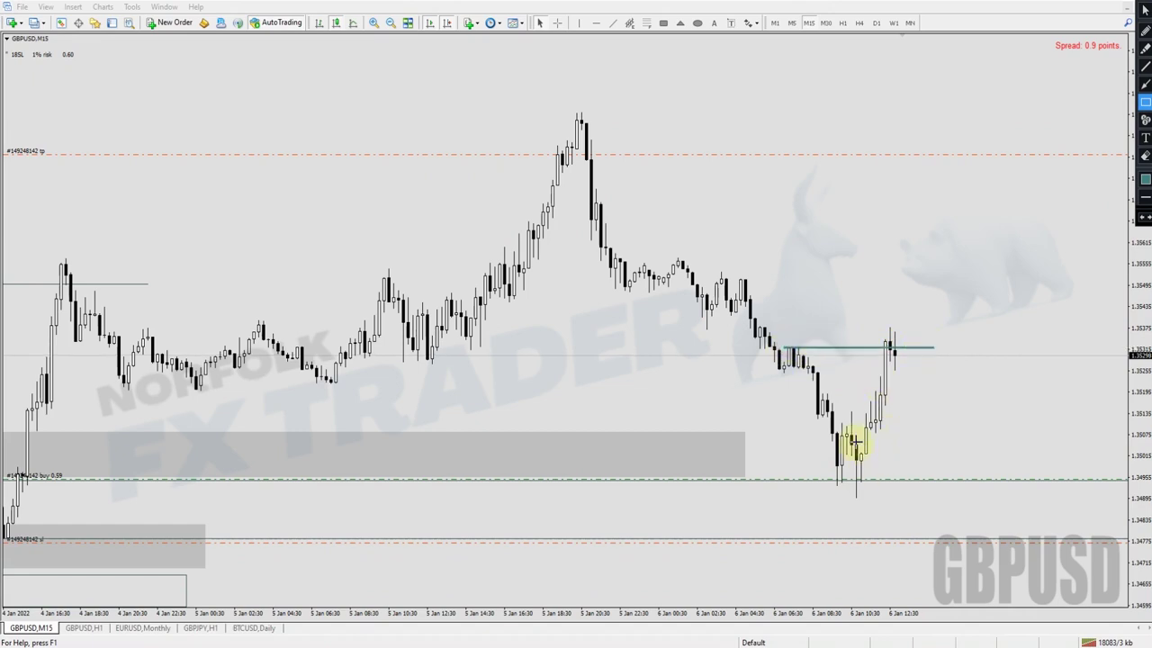
{"action": "left_click_drag", "start_coordinate": [855, 443], "coordinate": [1105, 499]}
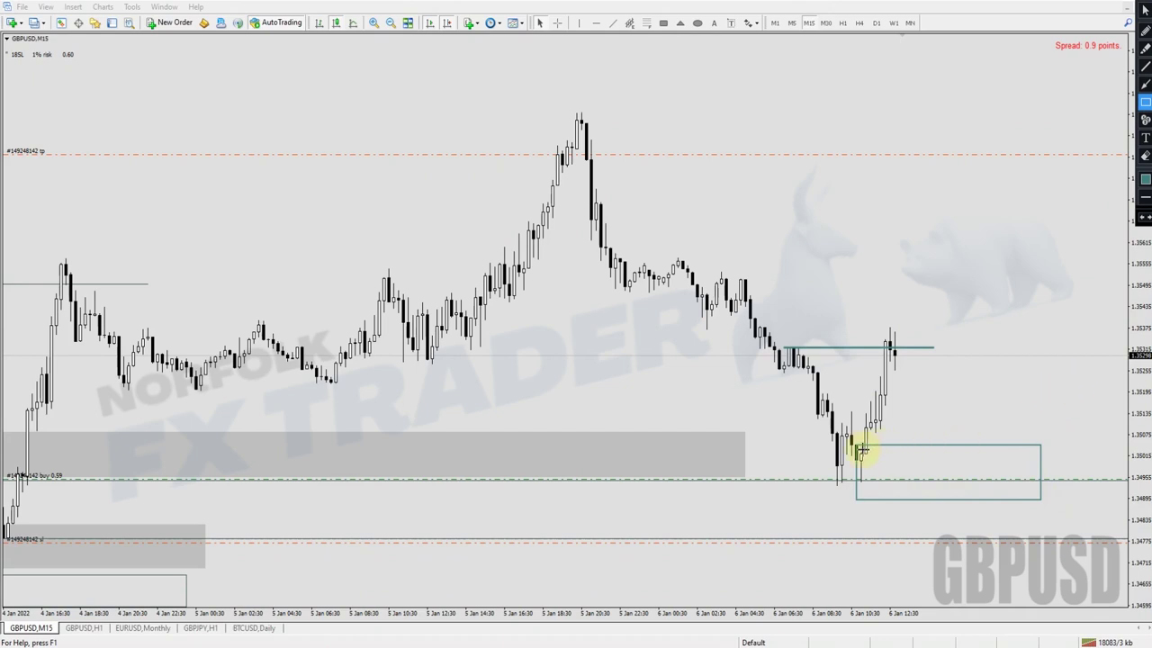
{"action": "left_click_drag", "start_coordinate": [860, 453], "coordinate": [1016, 435]}
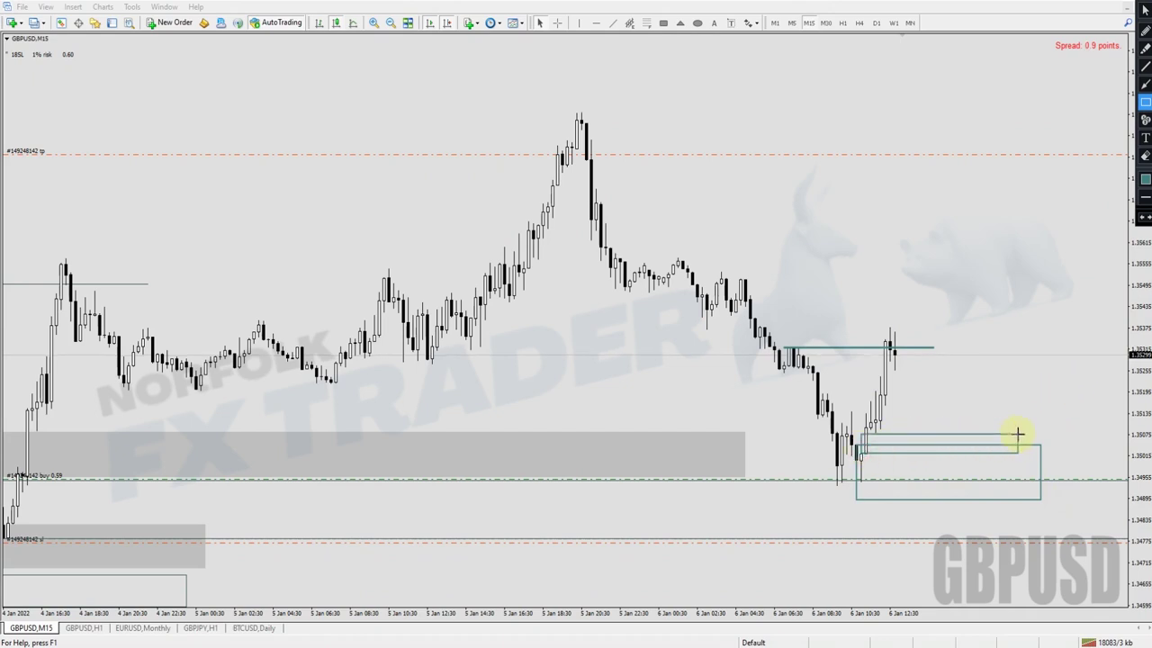
{"action": "left_click", "coordinate": [1145, 84]}
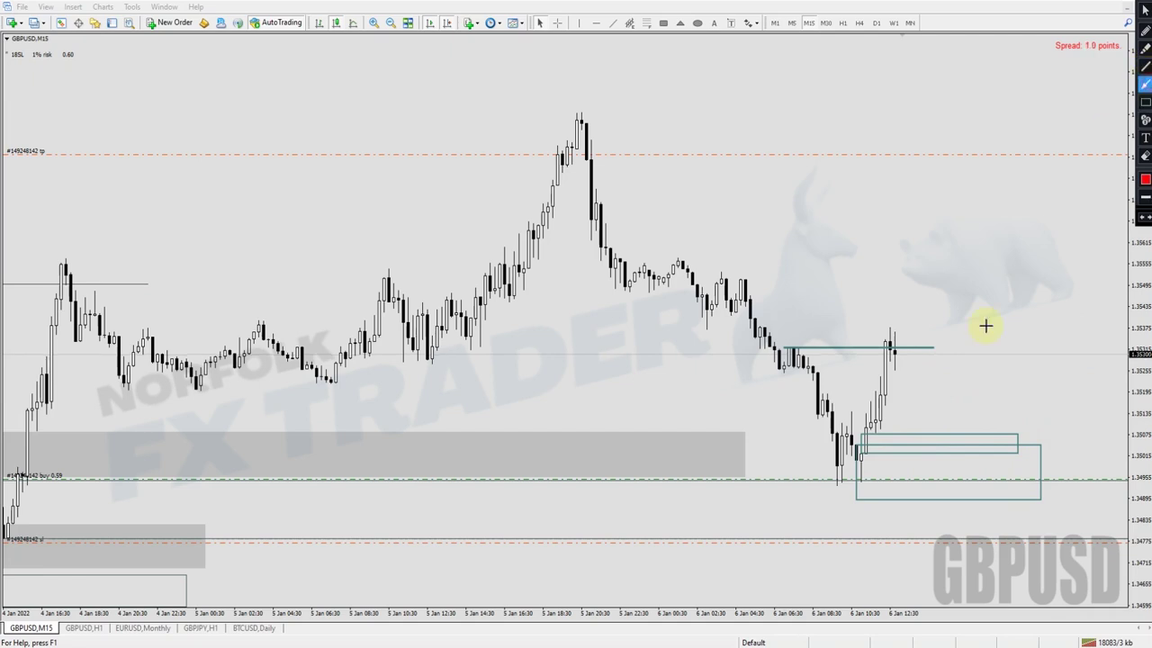
{"action": "mouse_move", "coordinate": [913, 344]}
{"action": "left_mouse_down"}
{"action": "mouse_move", "coordinate": [947, 451]}
{"action": "mouse_move", "coordinate": [984, 381]}
{"action": "mouse_move", "coordinate": [1012, 171]}
{"action": "left_mouse_up"}
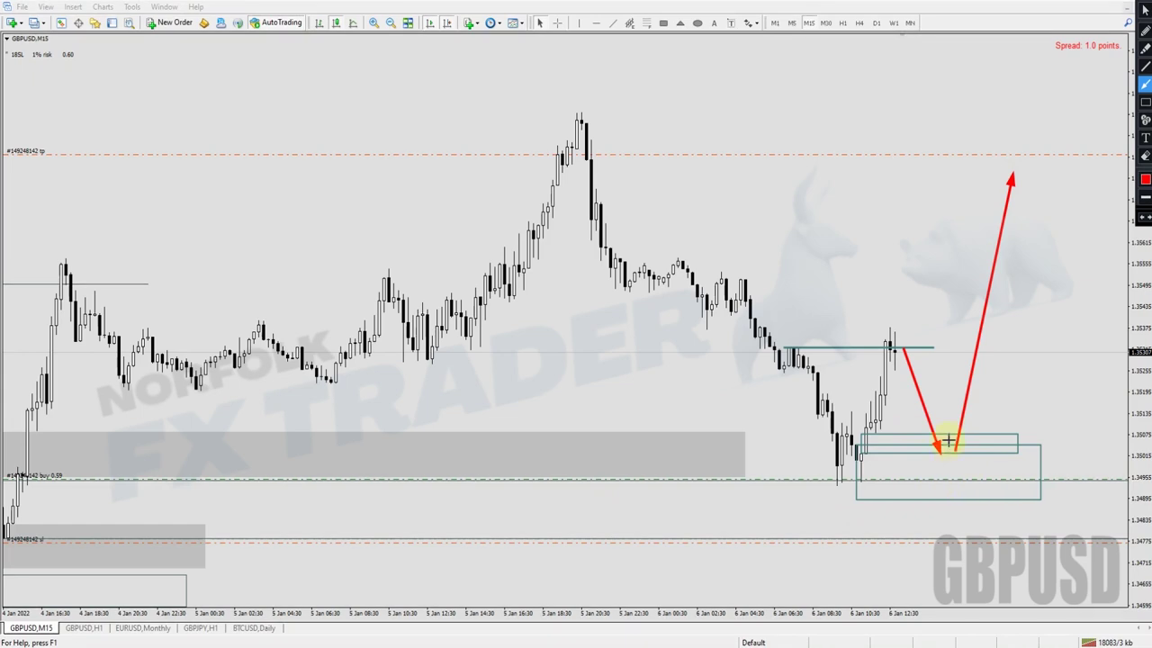
{"action": "left_click", "coordinate": [1145, 156]}
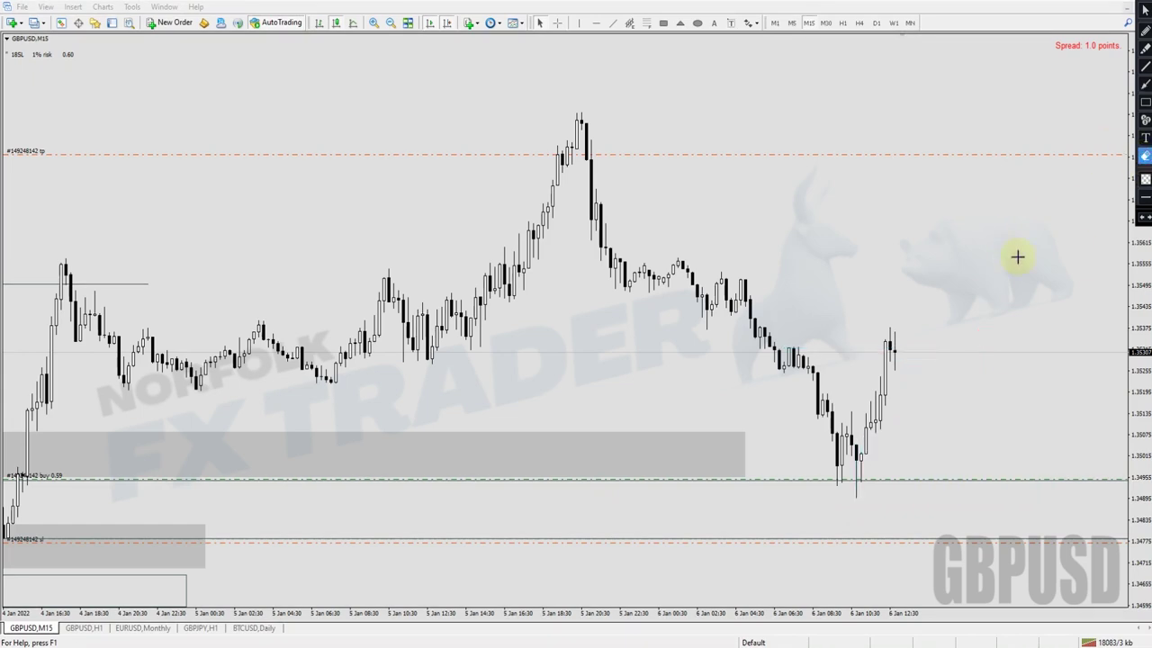
{"action": "left_click", "coordinate": [1144, 9]}
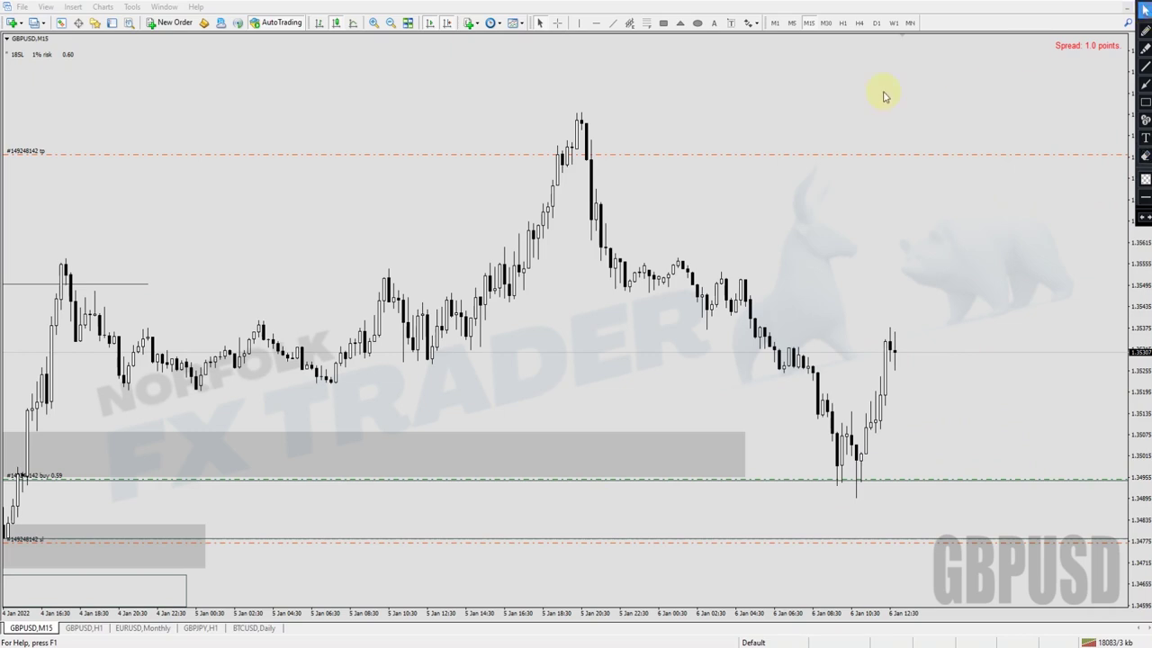
Step: Switch via H4 to H1, draw red arrows at the peak and the rally, then erase them
{"action": "left_click", "coordinate": [858, 23]}
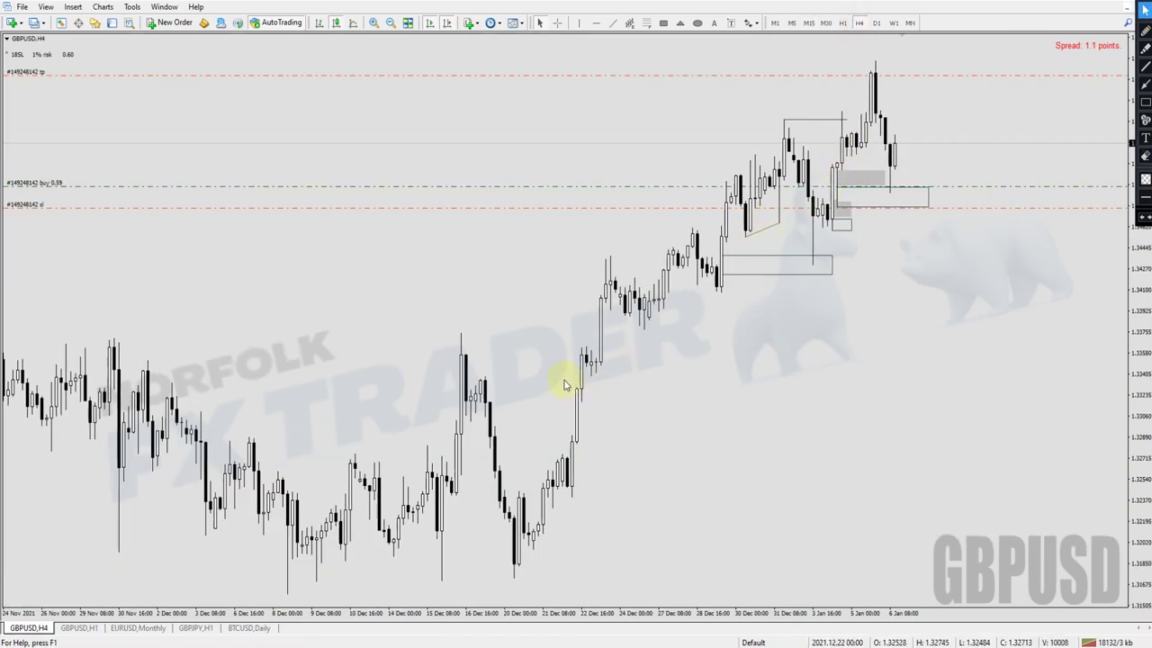
{"action": "left_click", "coordinate": [842, 22]}
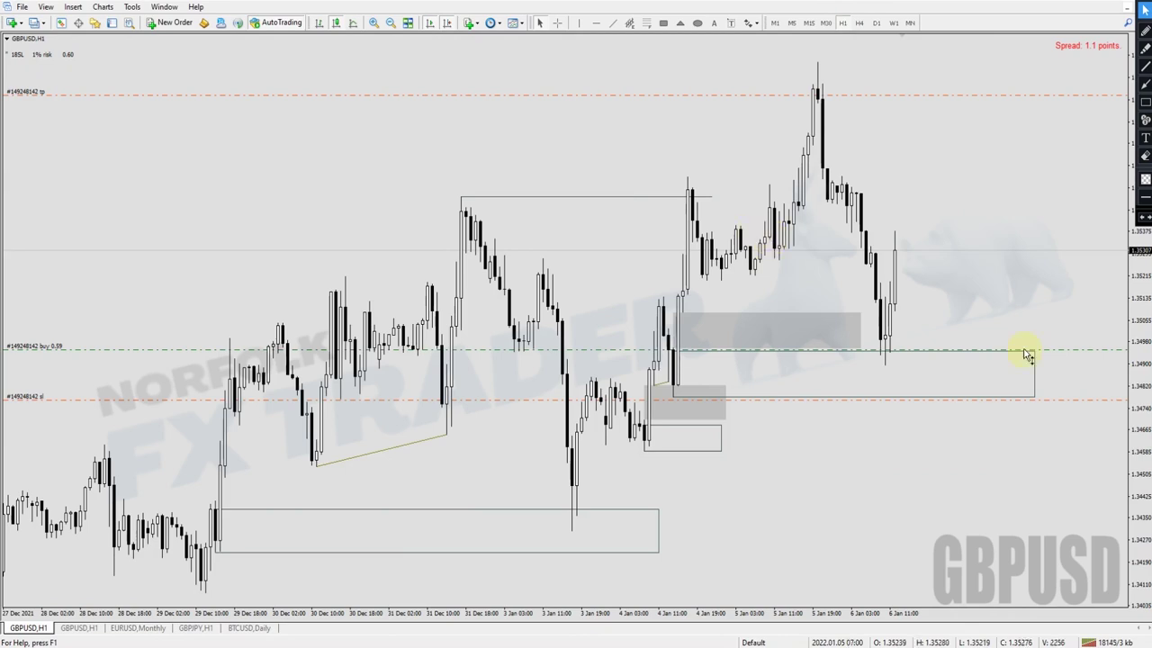
{"action": "left_click", "coordinate": [1145, 84]}
{"action": "left_click_drag", "start_coordinate": [880, 78], "coordinate": [822, 88]}
{"action": "left_click", "coordinate": [1144, 84]}
{"action": "left_click_drag", "start_coordinate": [905, 261], "coordinate": [953, 65]}
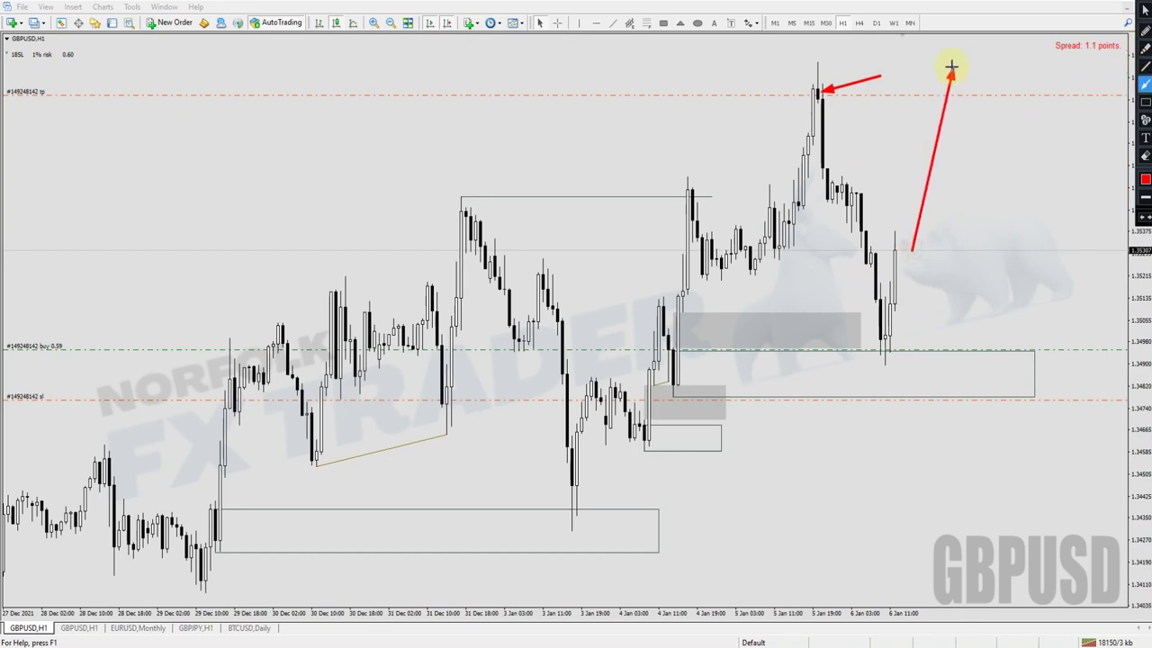
{"action": "left_click_drag", "start_coordinate": [790, 64], "coordinate": [987, 63]}
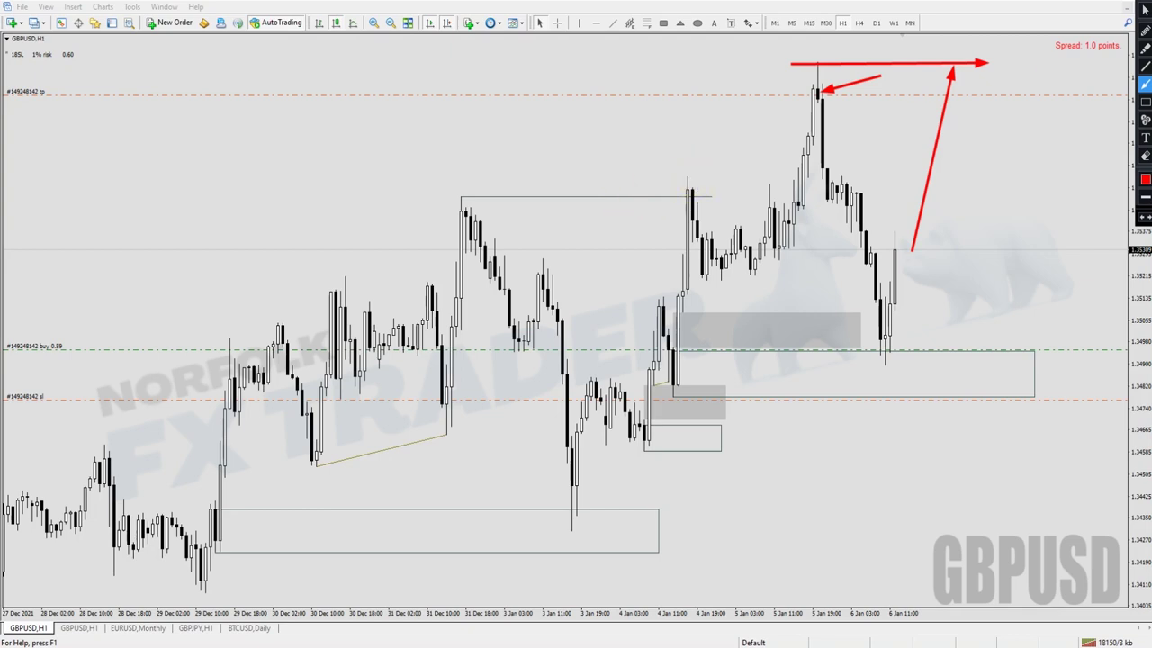
{"action": "left_click", "coordinate": [1146, 156]}
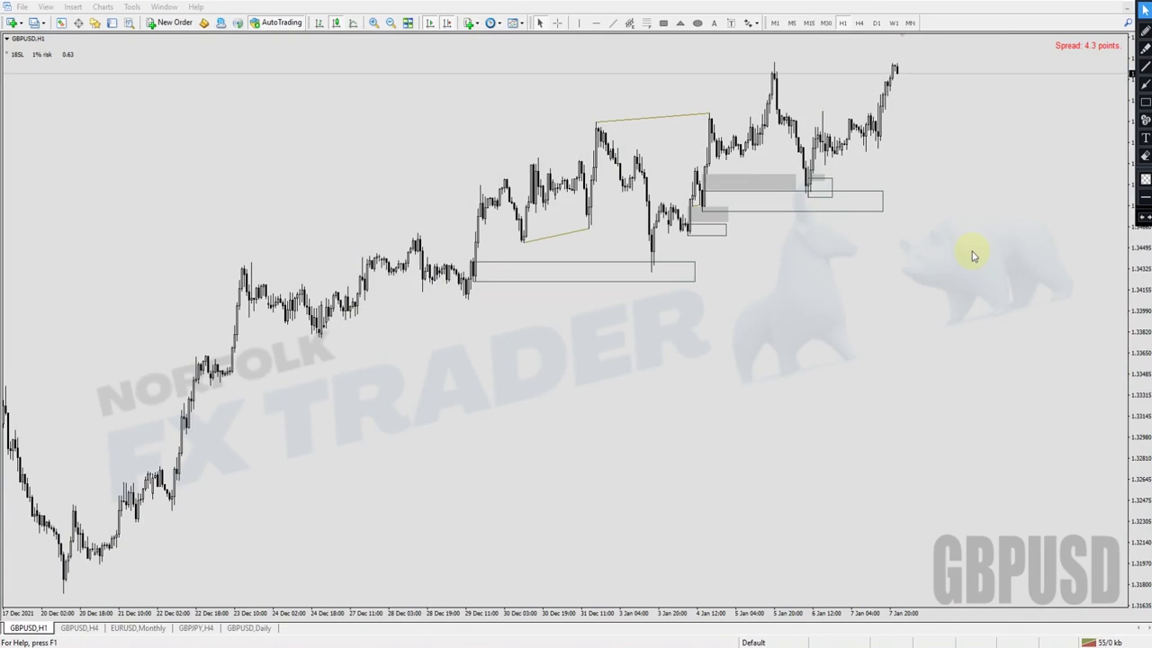
{"action": "left_click", "coordinate": [1145, 67]}
{"action": "left_click_drag", "start_coordinate": [772, 69], "coordinate": [905, 67]}
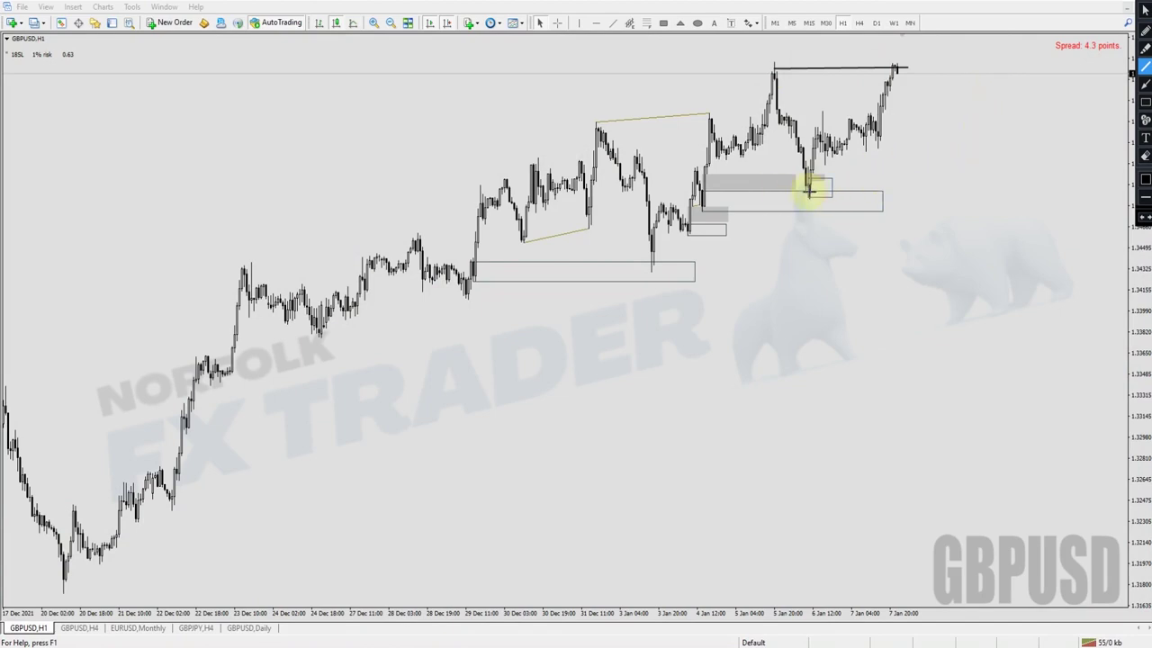
{"action": "left_click", "coordinate": [1144, 156]}
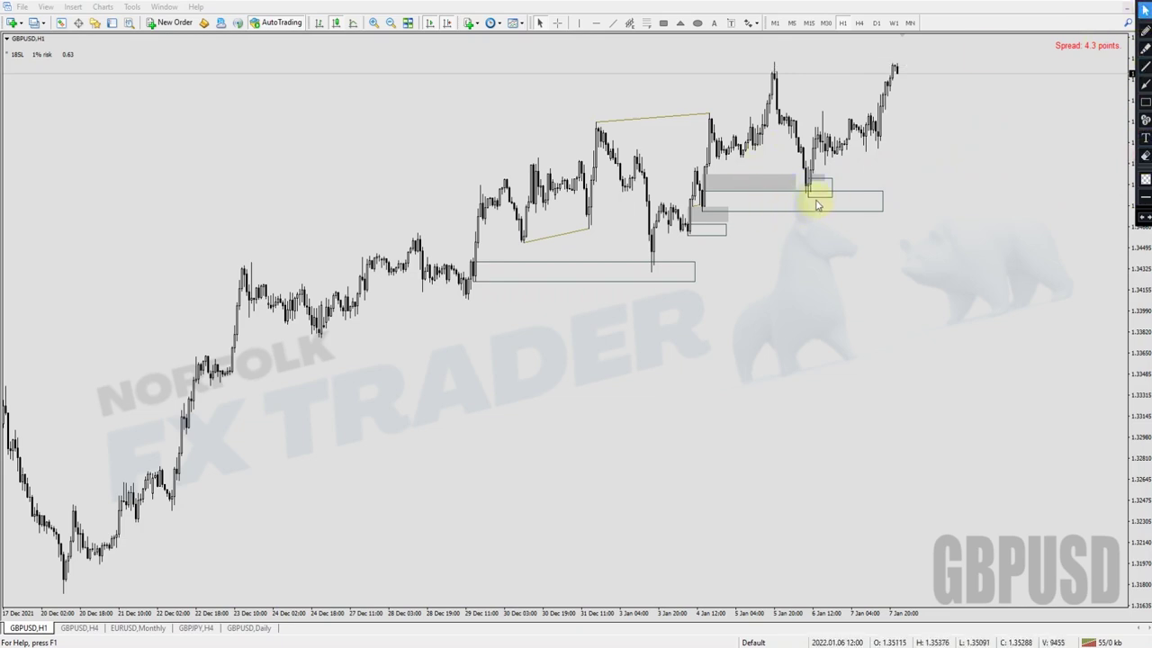
{"action": "left_click", "coordinate": [808, 23]}
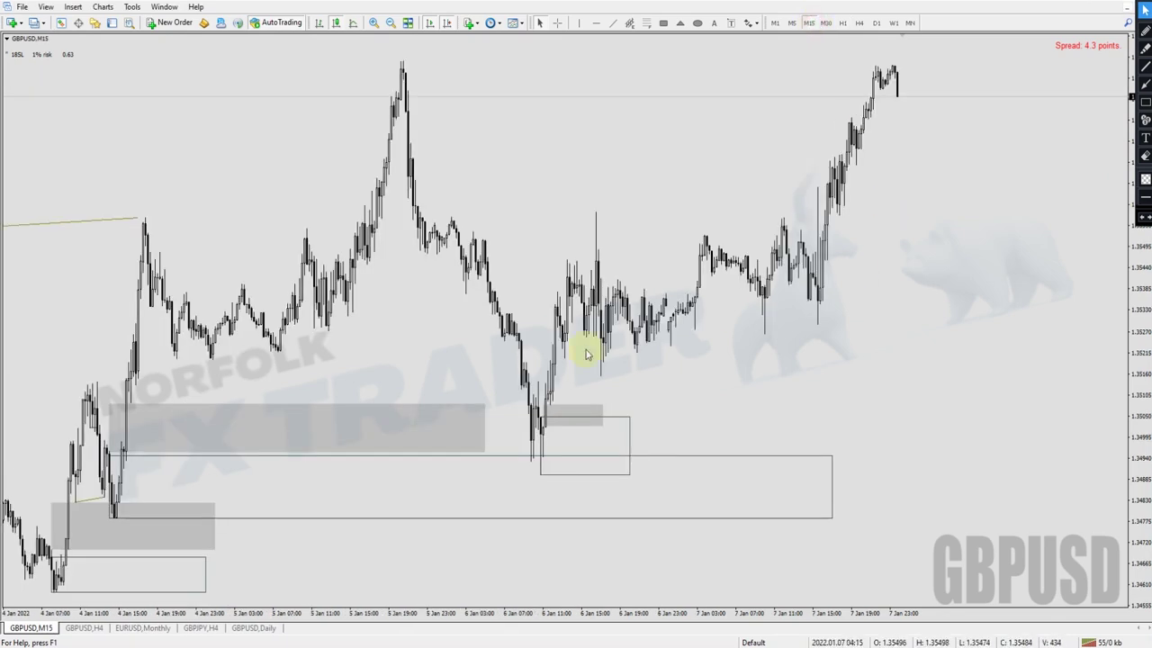
{"action": "left_click", "coordinate": [1145, 84]}
{"action": "left_click_drag", "start_coordinate": [567, 311], "coordinate": [594, 414]}
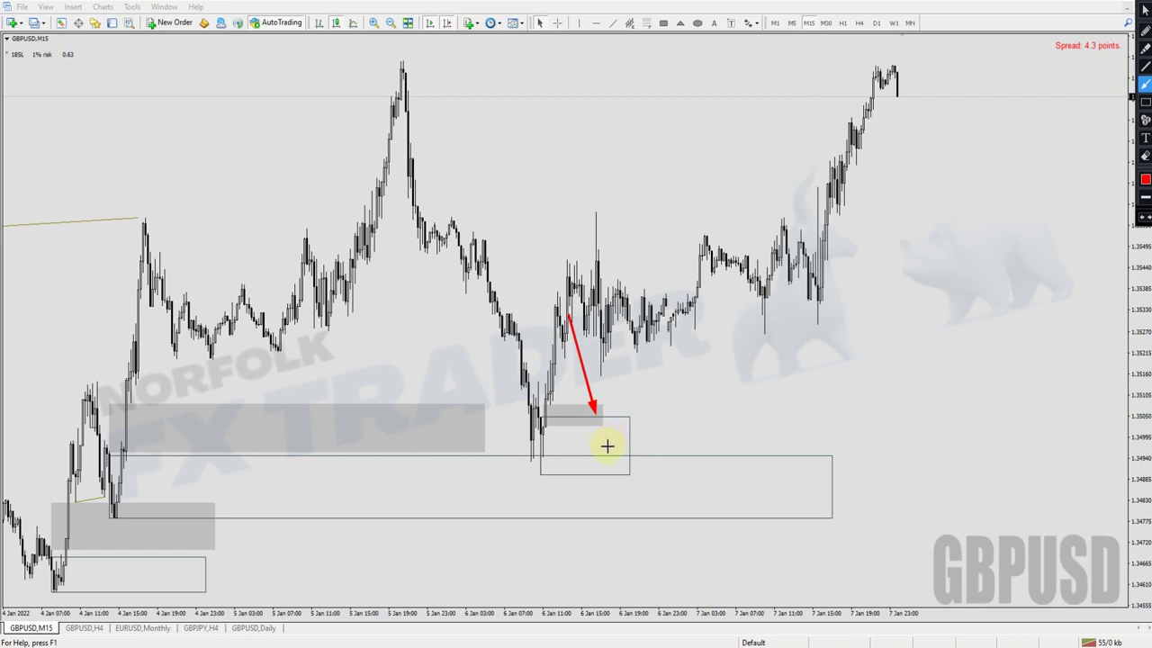
{"action": "left_click", "coordinate": [1141, 69]}
{"action": "left_click_drag", "start_coordinate": [593, 208], "coordinate": [894, 202]}
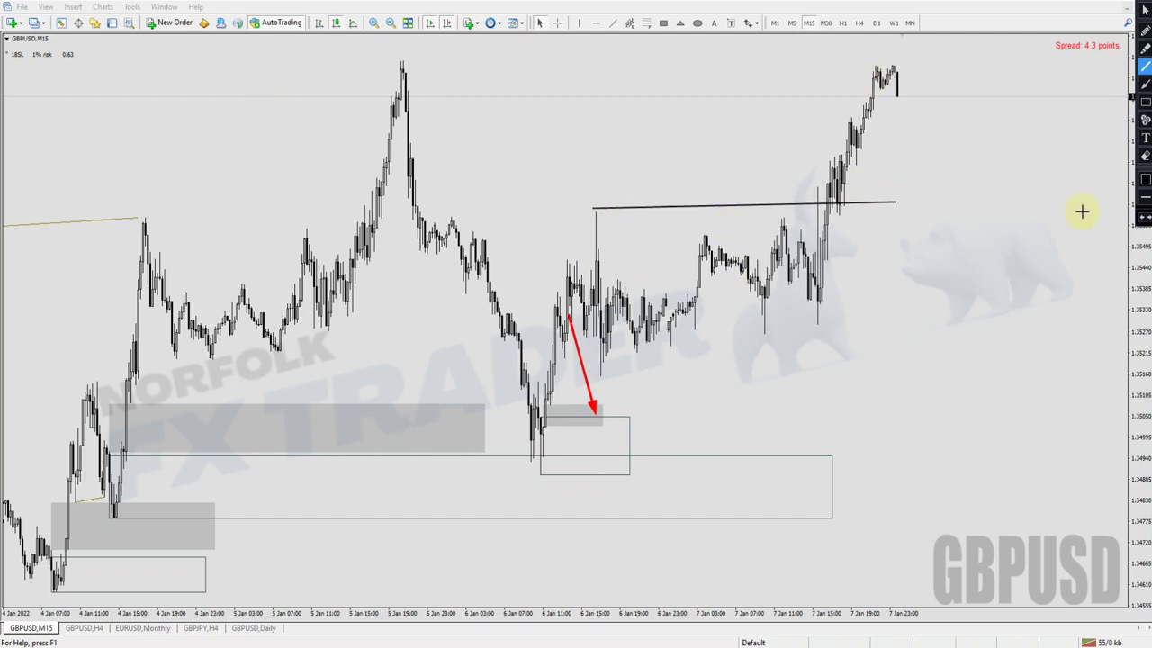
{"action": "left_click", "coordinate": [1144, 157]}
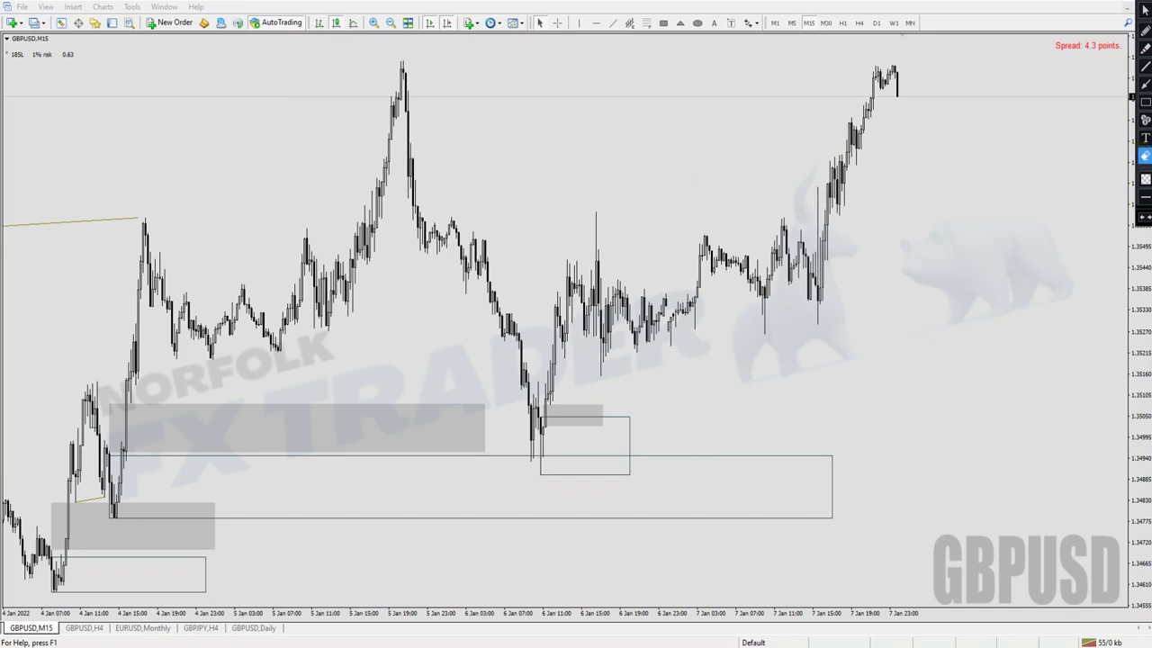
{"action": "left_click", "coordinate": [1144, 65]}
{"action": "left_click_drag", "start_coordinate": [560, 355], "coordinate": [619, 357]}
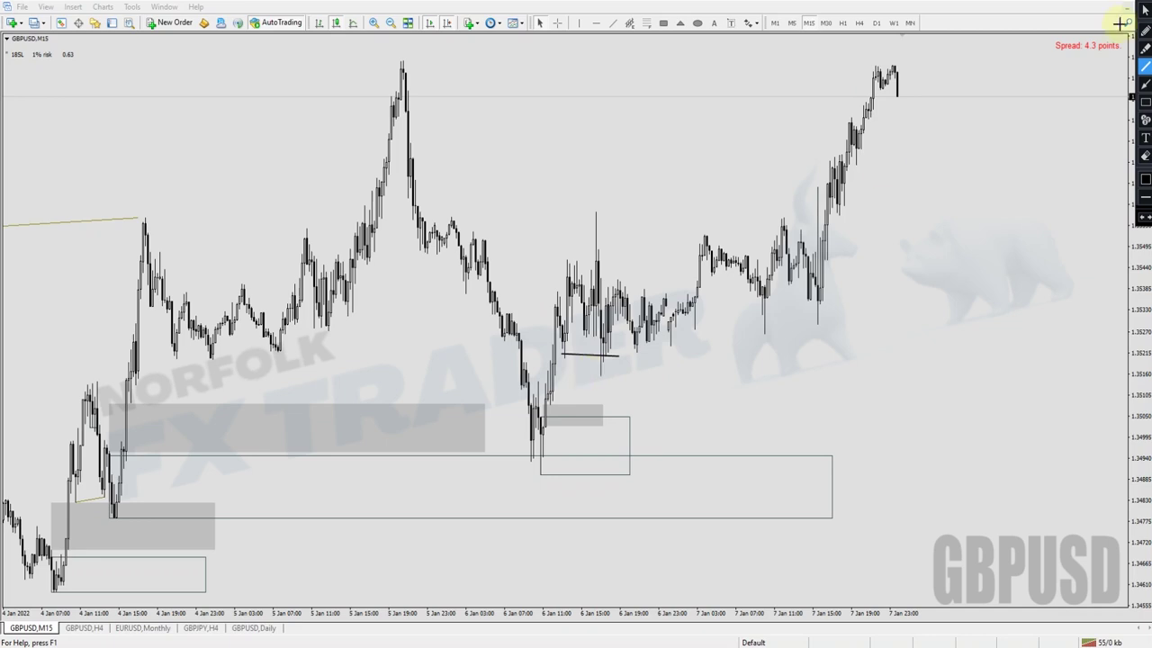
{"action": "left_click", "coordinate": [1144, 155]}
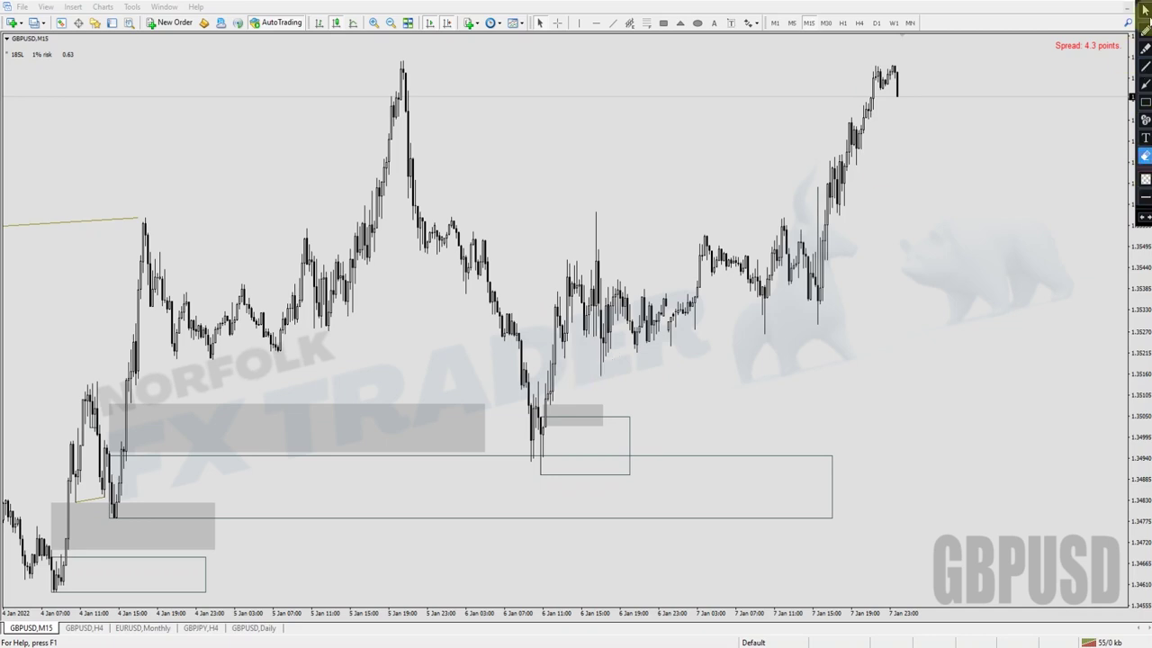
{"action": "left_click", "coordinate": [846, 23]}
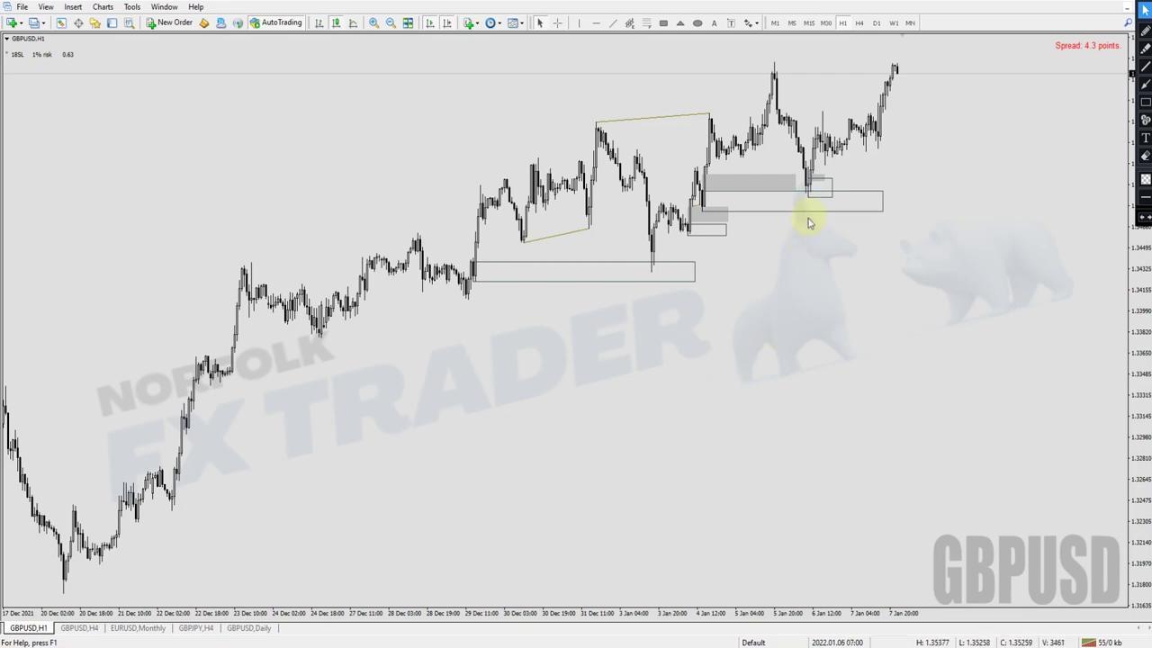
Step: Zoom in, add Fibonacci levels from the zone low, a freehand line along the 5 Jan high and a circle at left-centre
{"action": "left_click", "coordinate": [374, 22]}
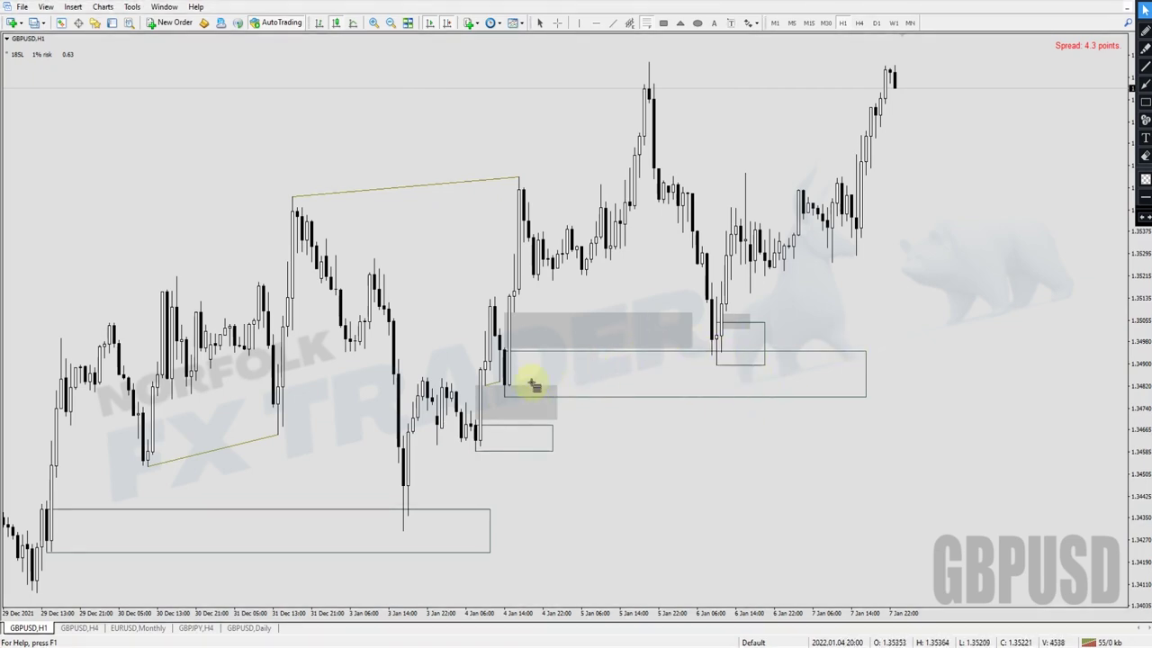
{"action": "mouse_move", "coordinate": [502, 398]}
{"action": "left_mouse_down"}
{"action": "mouse_move", "coordinate": [525, 375]}
{"action": "mouse_move", "coordinate": [586, 354]}
{"action": "mouse_move", "coordinate": [495, 398]}
{"action": "left_mouse_up"}
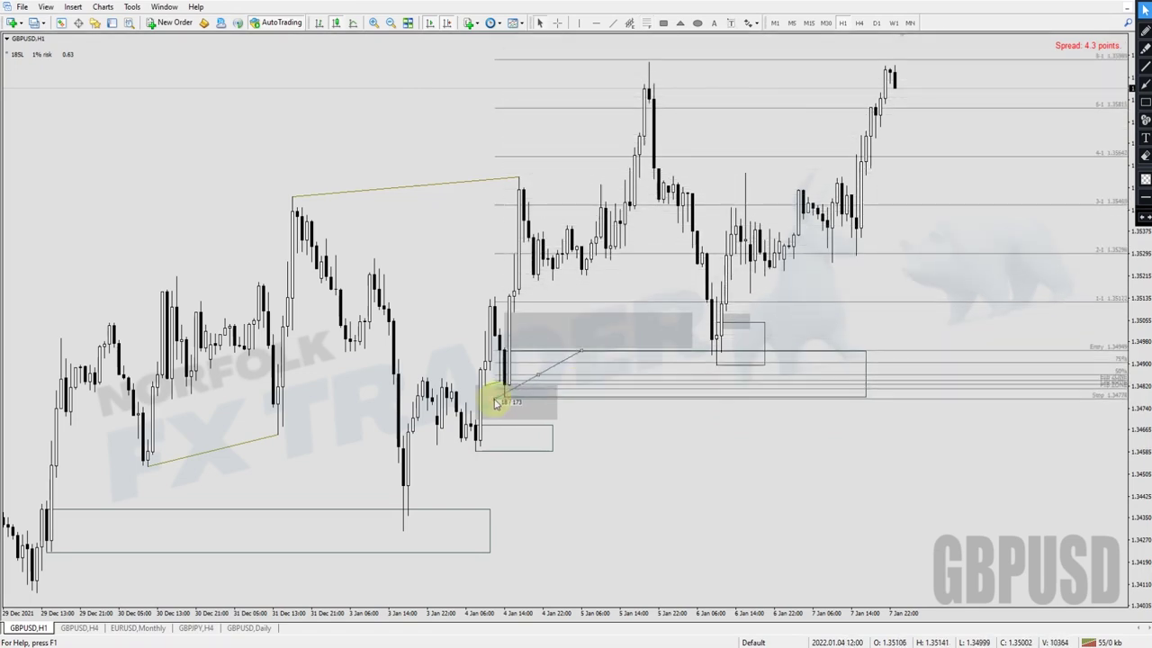
{"action": "left_click", "coordinate": [1145, 29]}
{"action": "left_click_drag", "start_coordinate": [648, 85], "coordinate": [931, 85]}
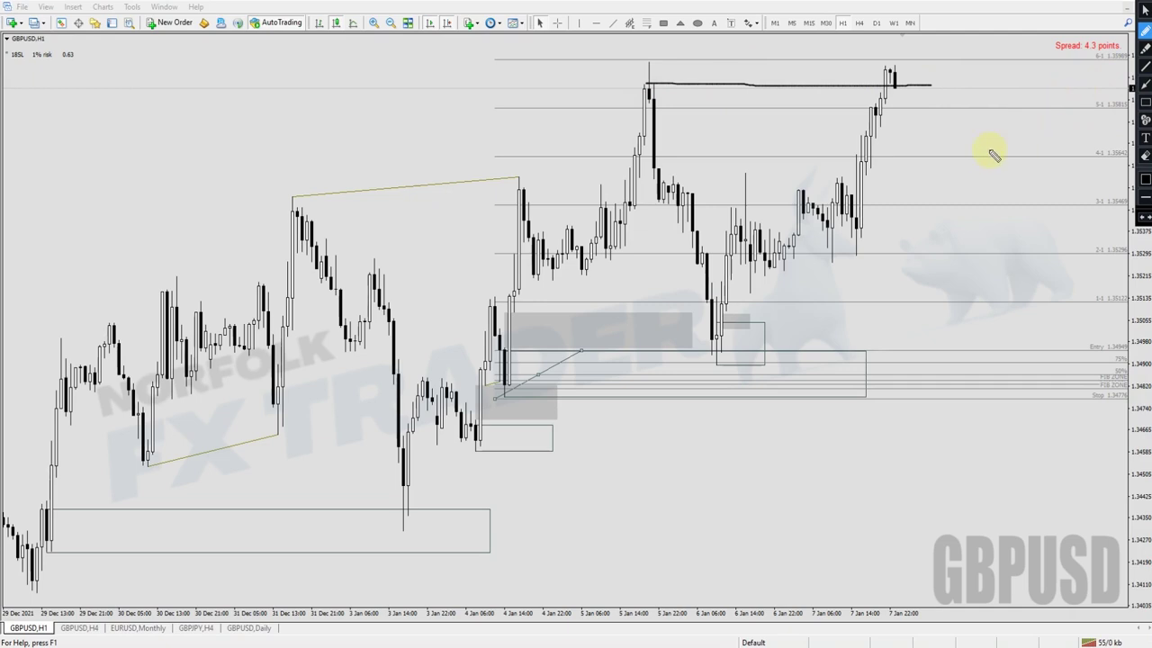
{"action": "left_click_drag", "start_coordinate": [265, 270], "coordinate": [270, 278]}
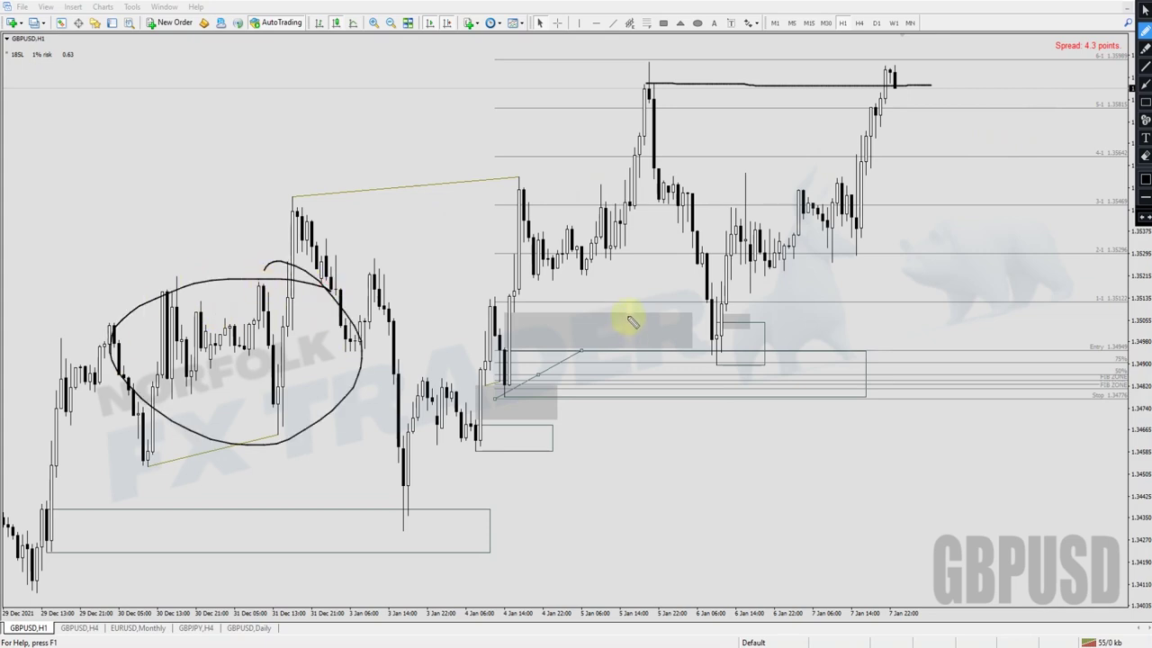